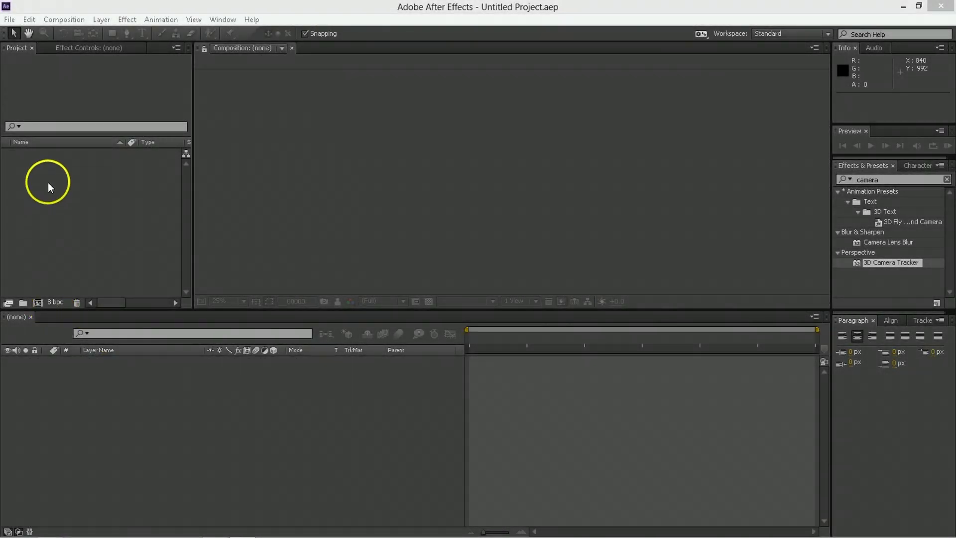
- Open the Import File dialog and browse to the Quick c4d lite folder containing the Footage clip
double_click(66, 166)
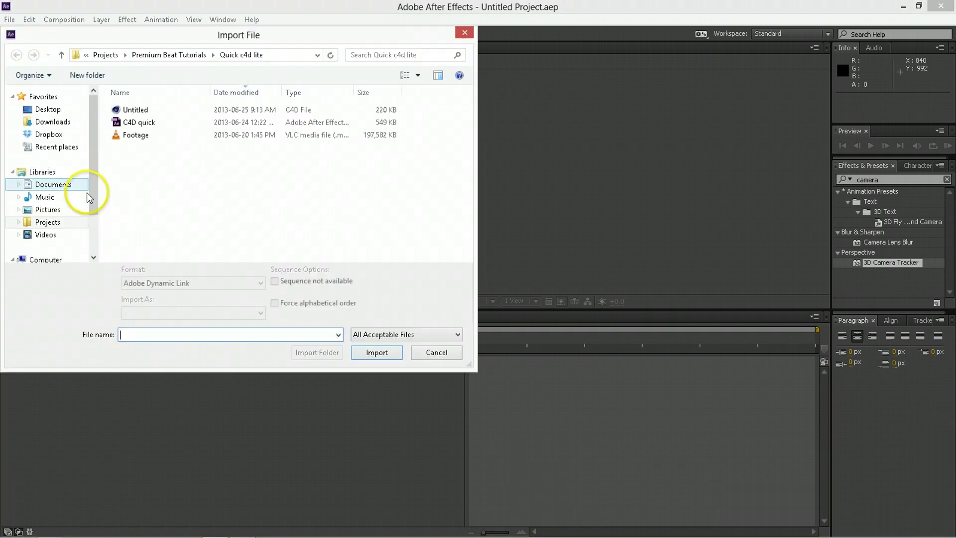
- Import Footage.MOV, build a Footage composition from it, and scrub to frame 00199
double_click(132, 137)
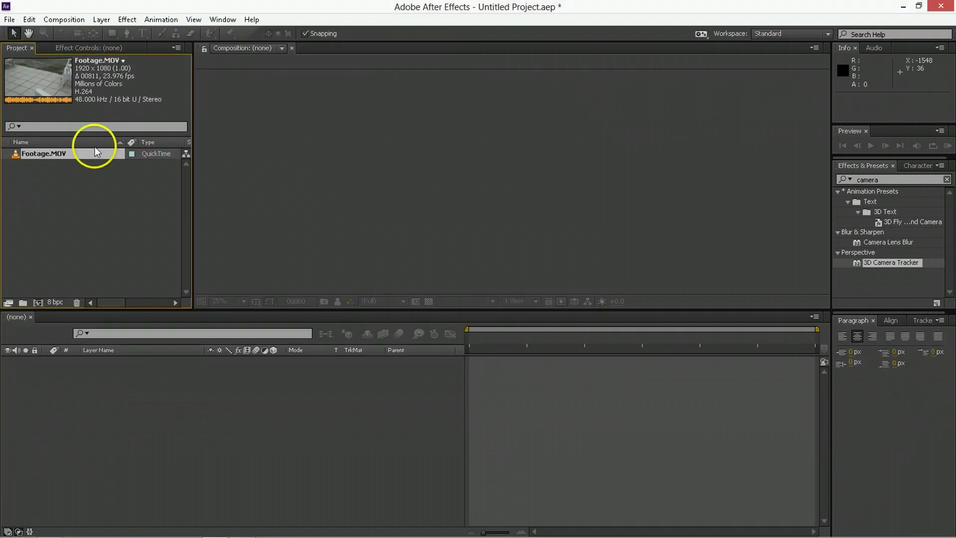
double_click(74, 153)
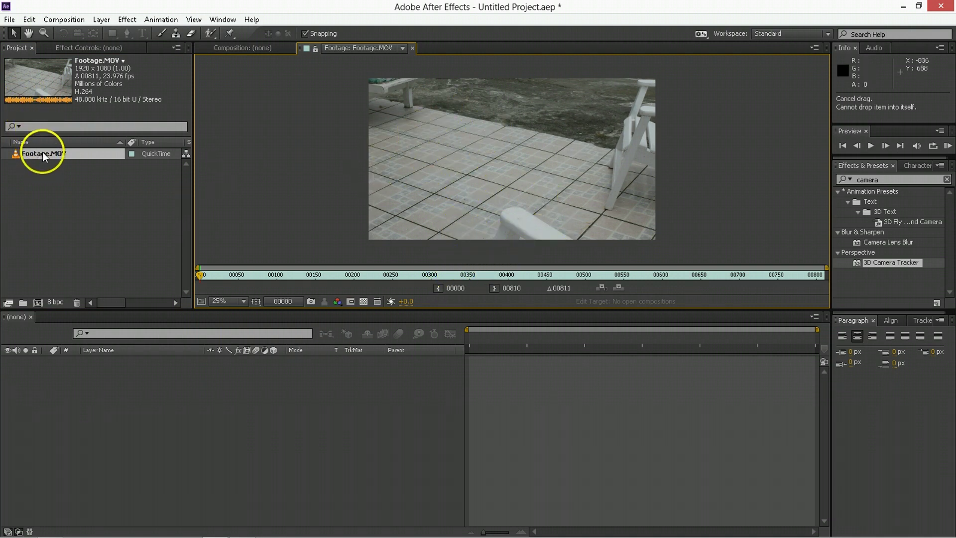
drag(44, 151, 38, 304)
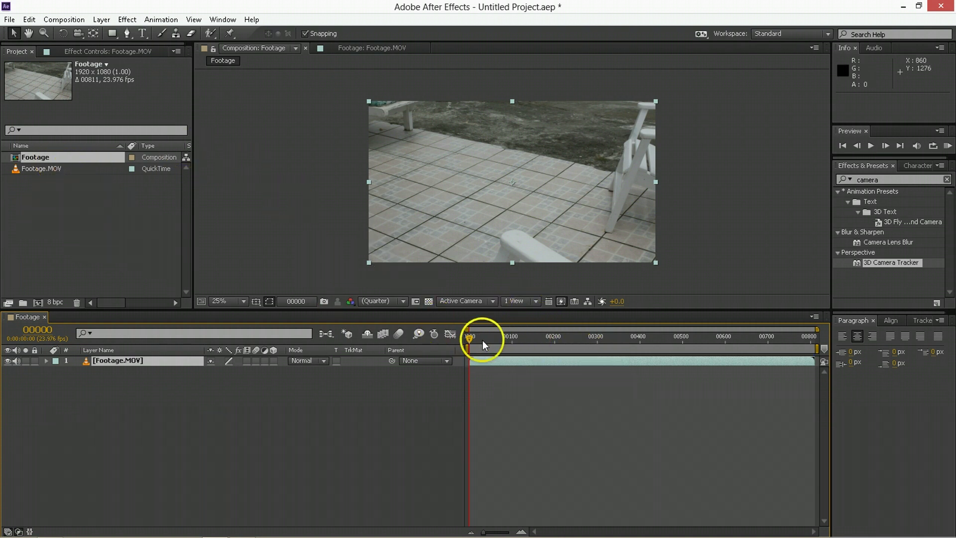
drag(483, 340, 621, 345)
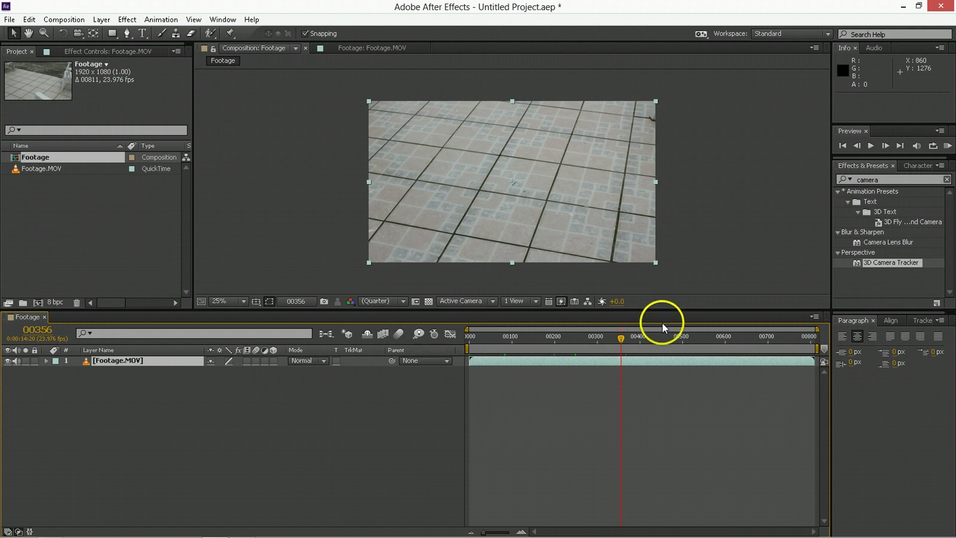
- Set the work area from frame 00356 to 00446, trim the comp to it, and return to 00356
key(b)
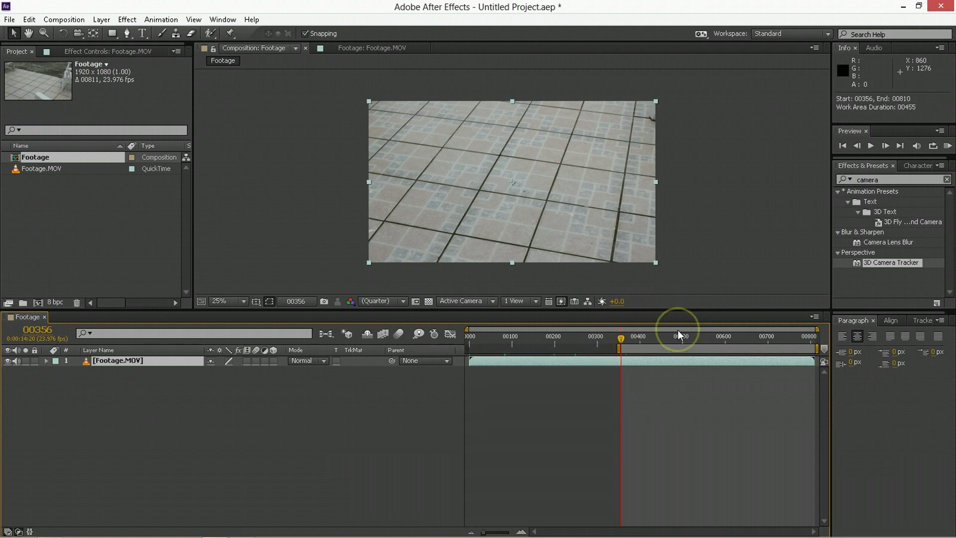
click(566, 322)
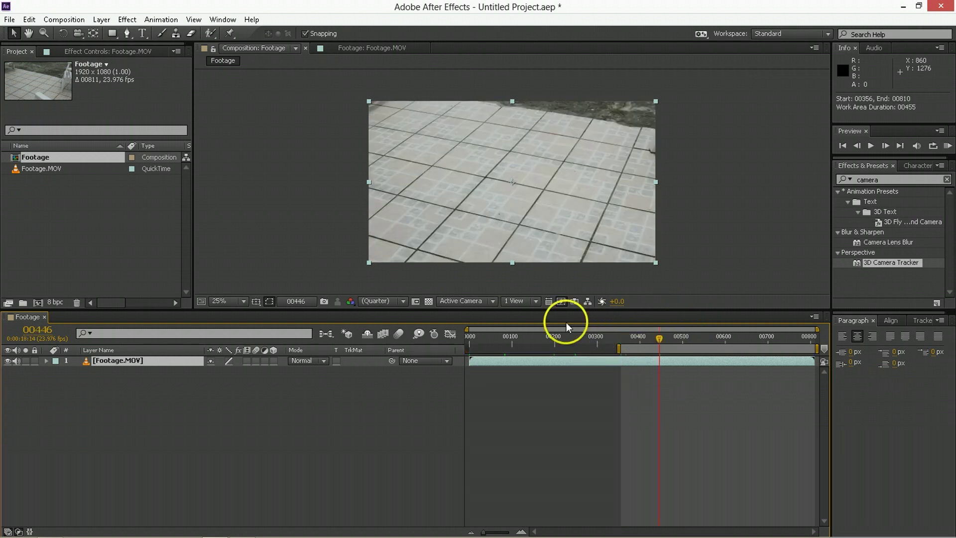
key(n)
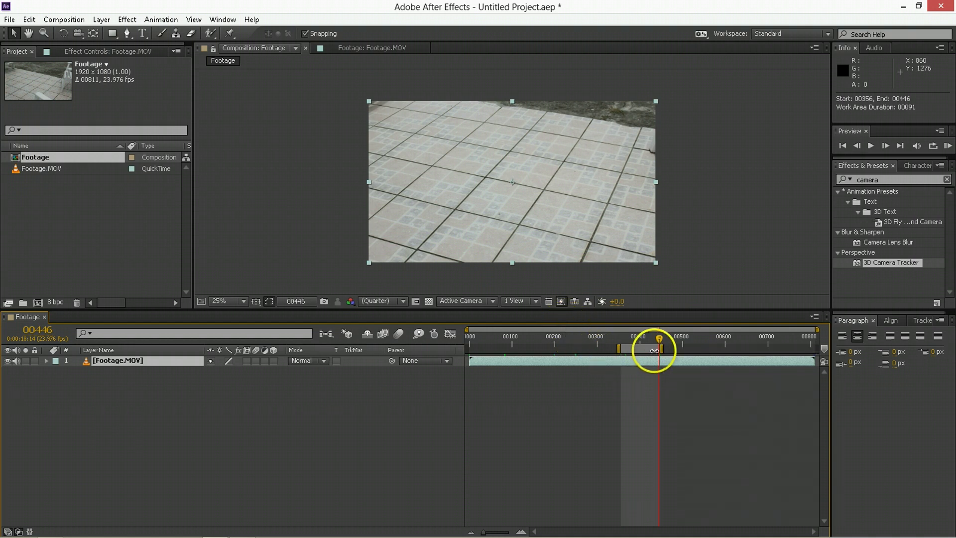
right_click(643, 347)
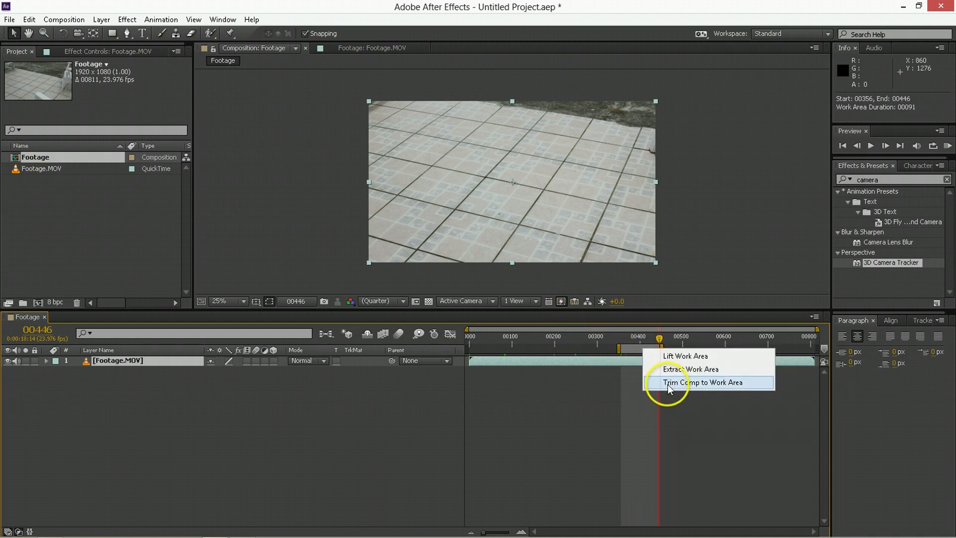
click(668, 384)
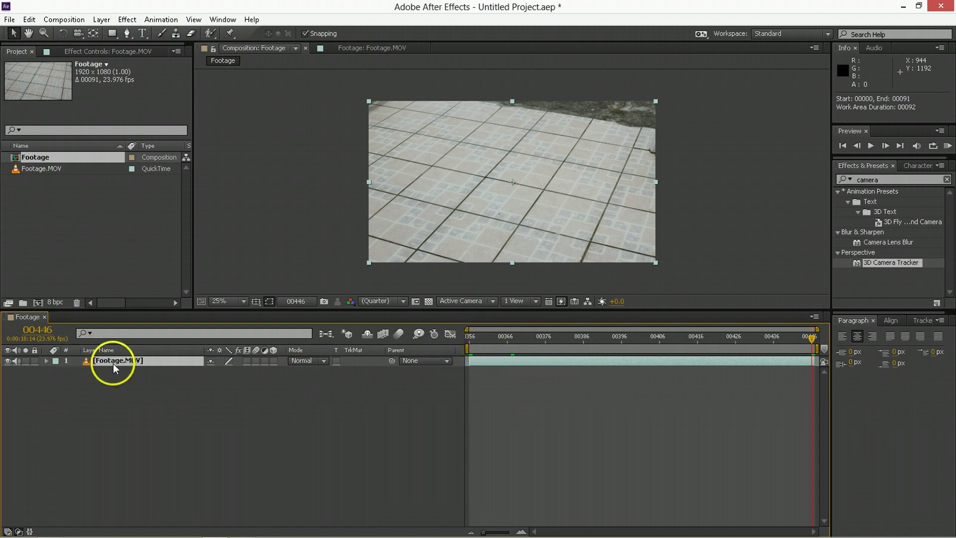
drag(482, 341, 454, 341)
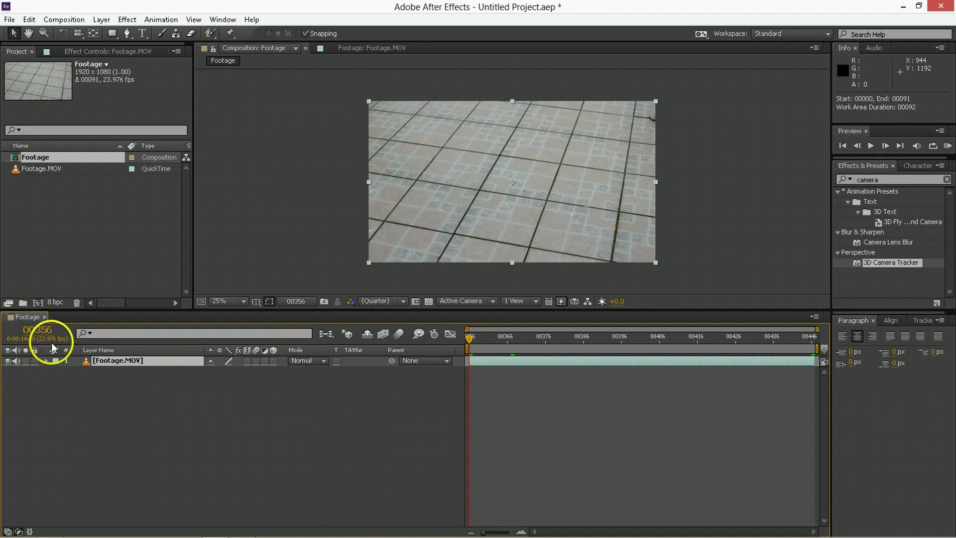
- Open the Footage Composition Settings and set the Start Frame to 00000
click(815, 317)
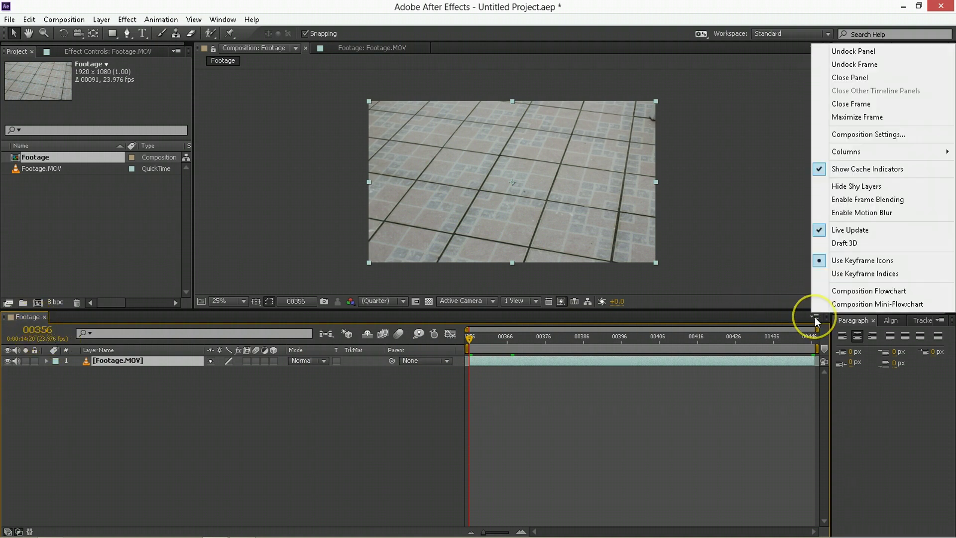
click(873, 140)
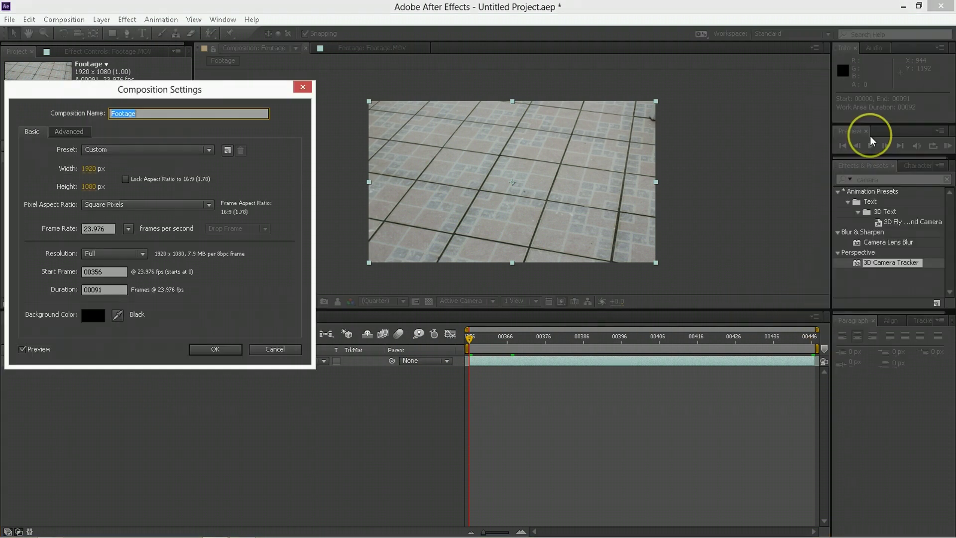
drag(224, 90, 661, 127)
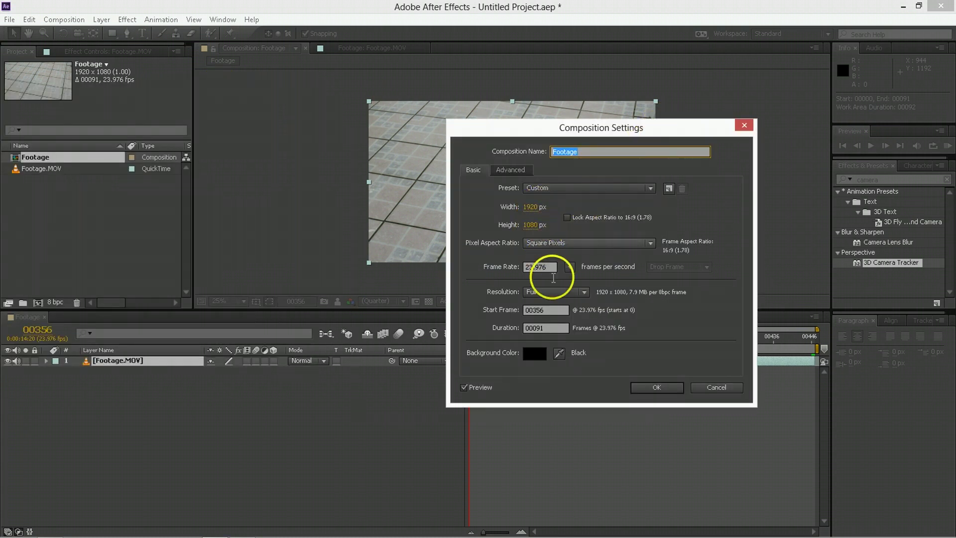
click(541, 312)
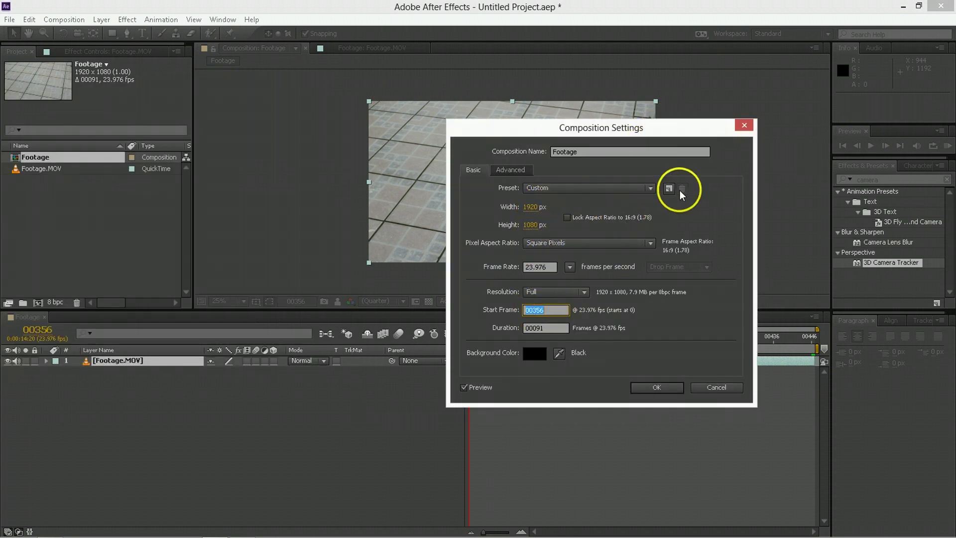
text(0)
key(Tab)
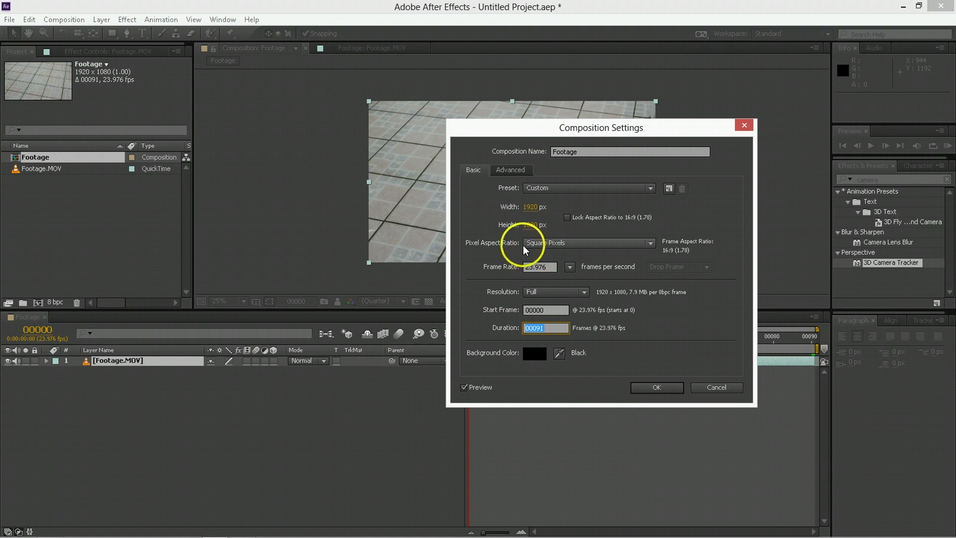
- Set the composition frame rate to 24 fps and apply the settings
click(529, 266)
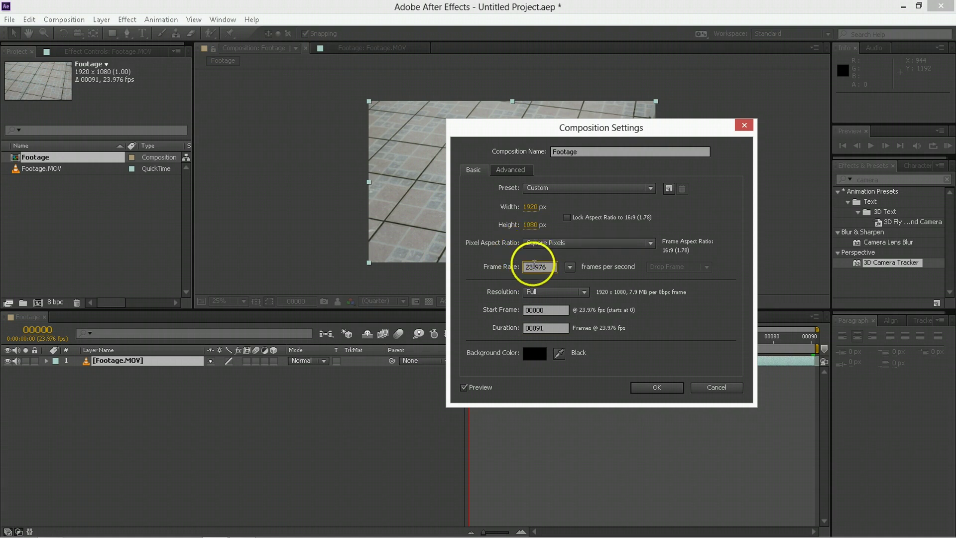
click(570, 267)
click(590, 334)
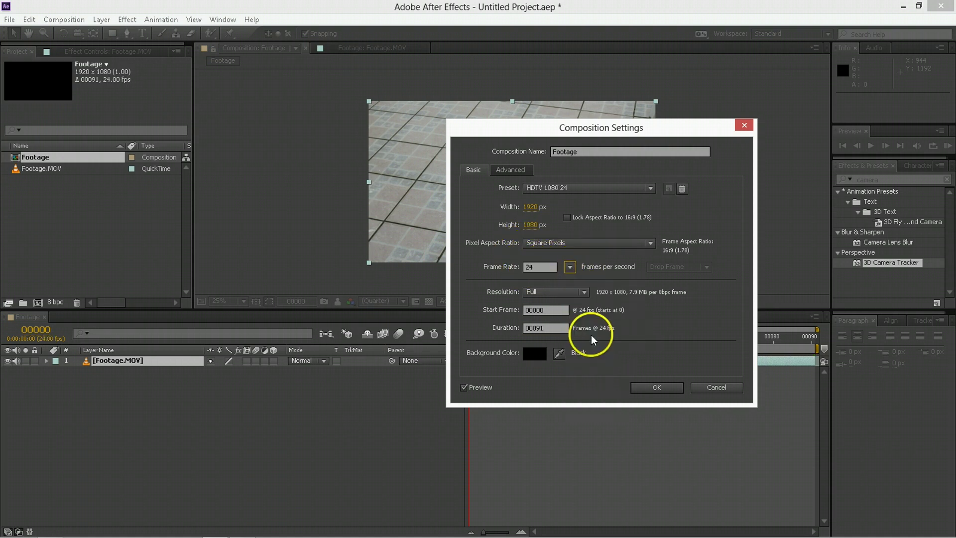
drag(582, 128, 384, 105)
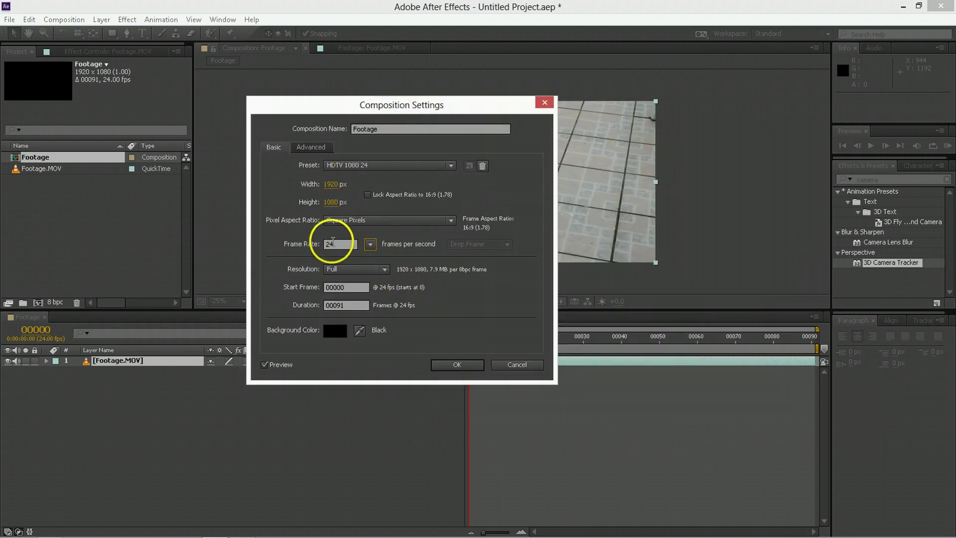
drag(333, 240, 352, 235)
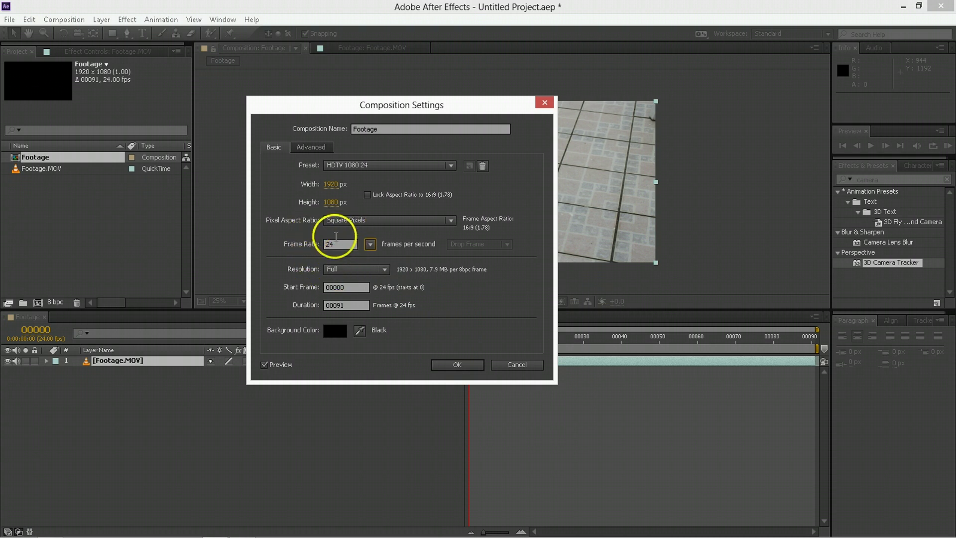
click(334, 247)
click(371, 245)
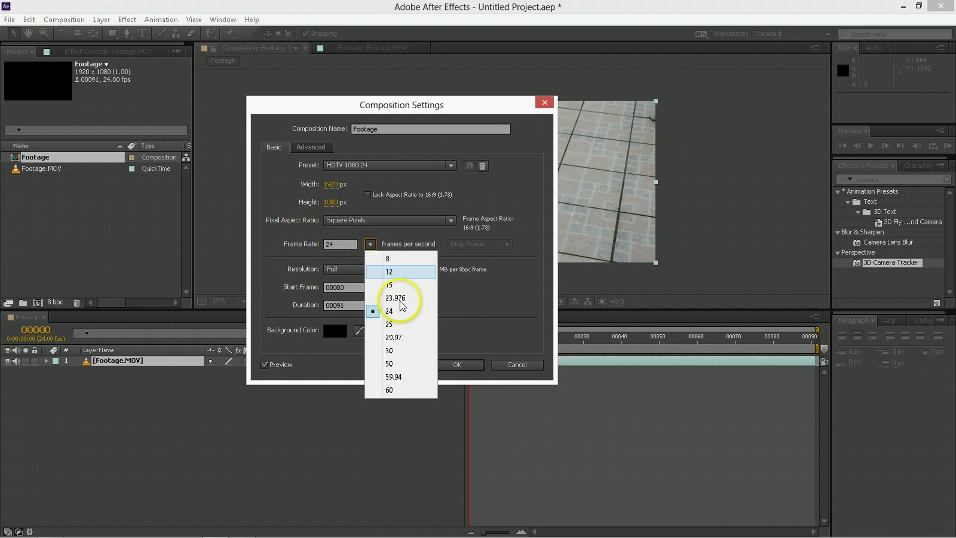
click(397, 299)
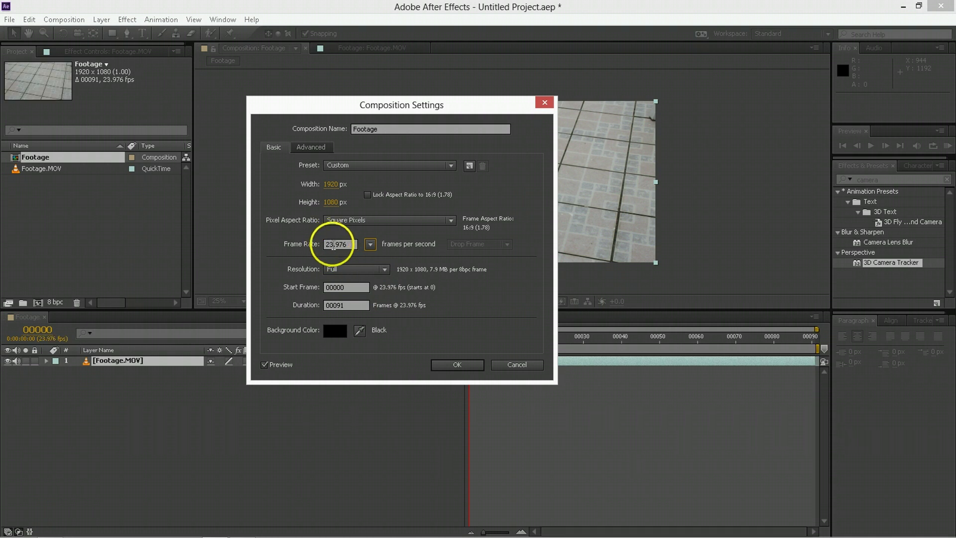
click(346, 243)
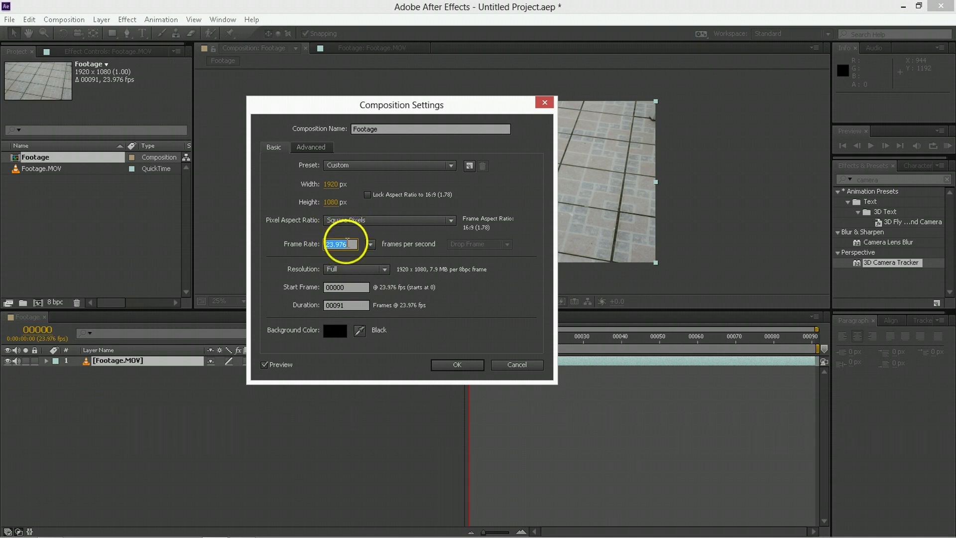
click(370, 244)
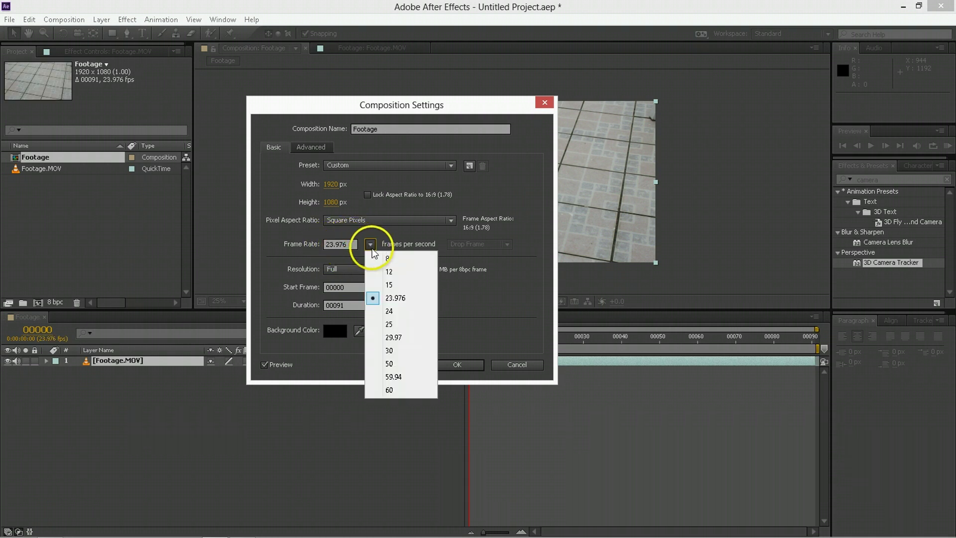
click(401, 315)
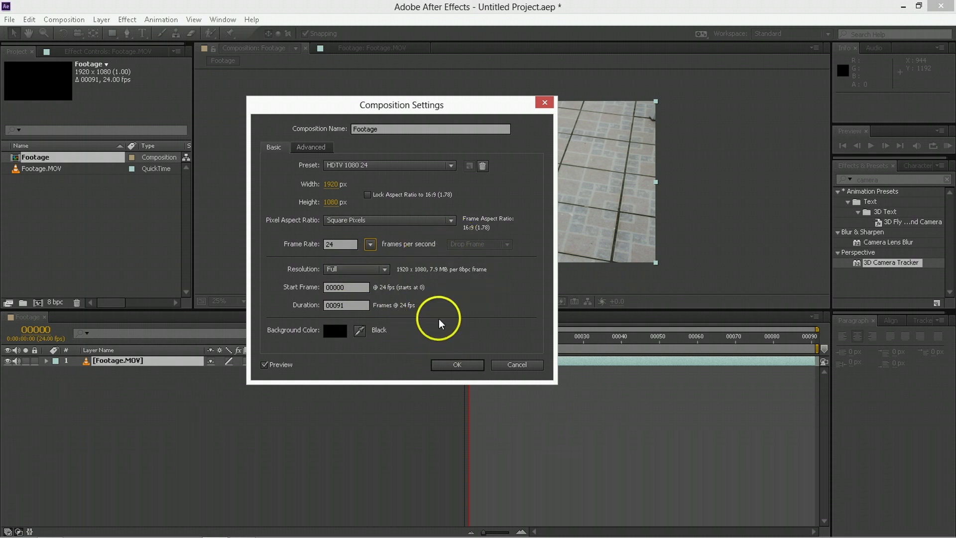
click(441, 363)
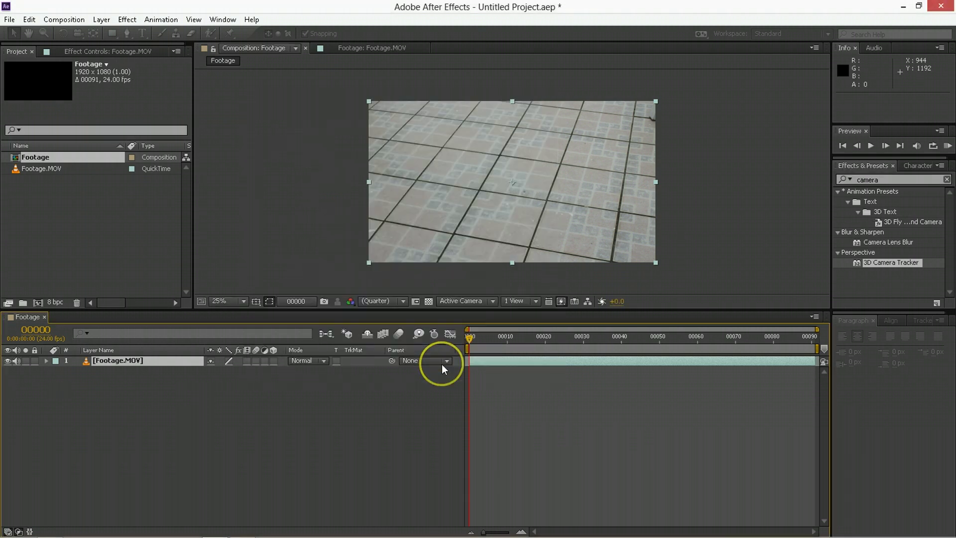
- Preview the trimmed 91-frame composition from the start
drag(504, 339, 465, 348)
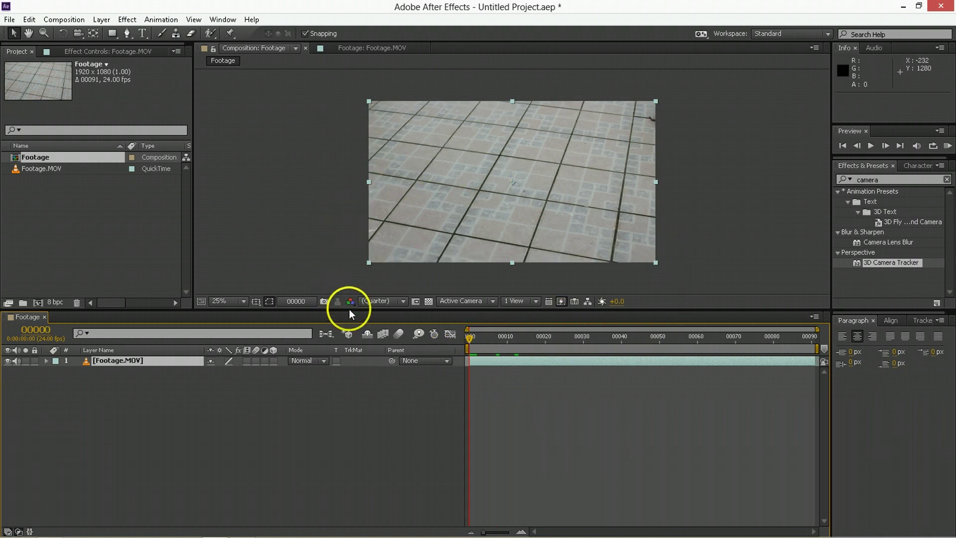
key(space)
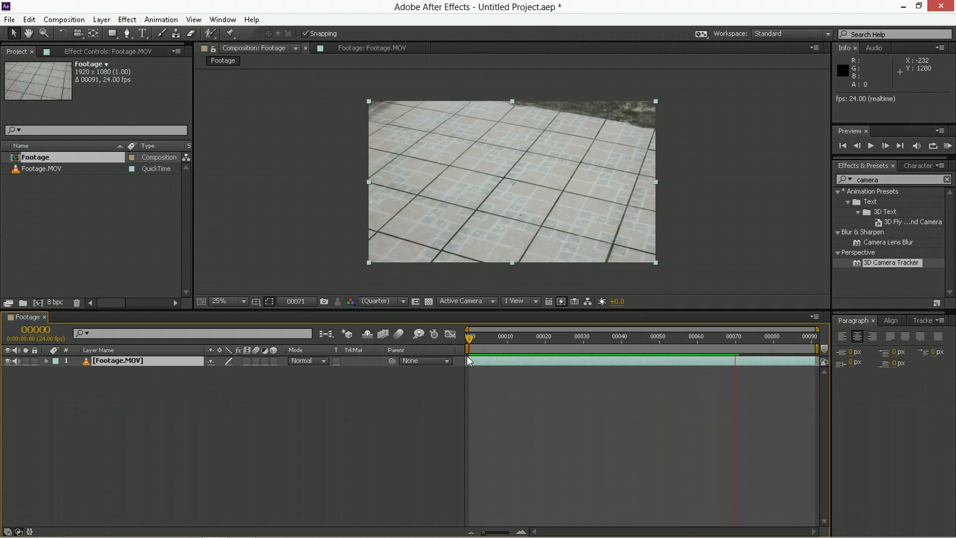
click(479, 219)
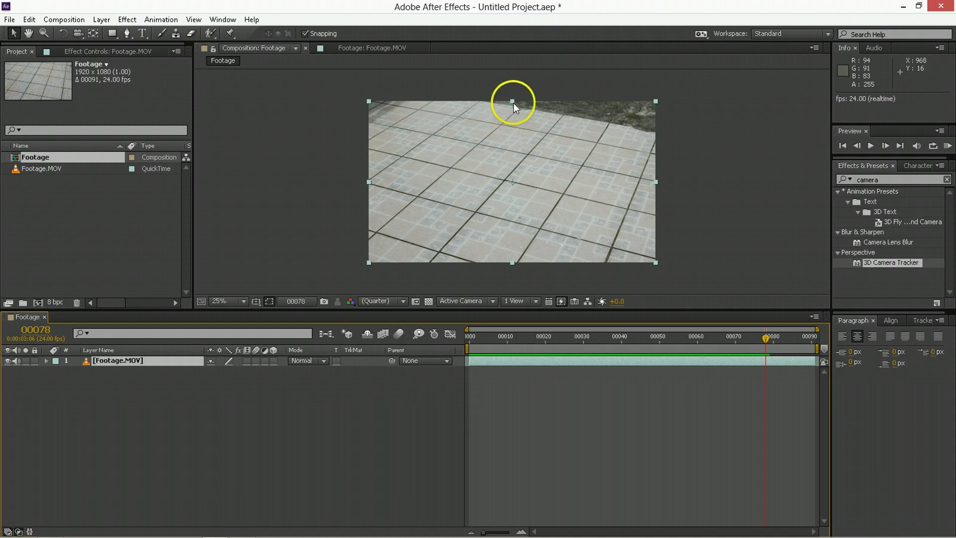
key(KP_0)
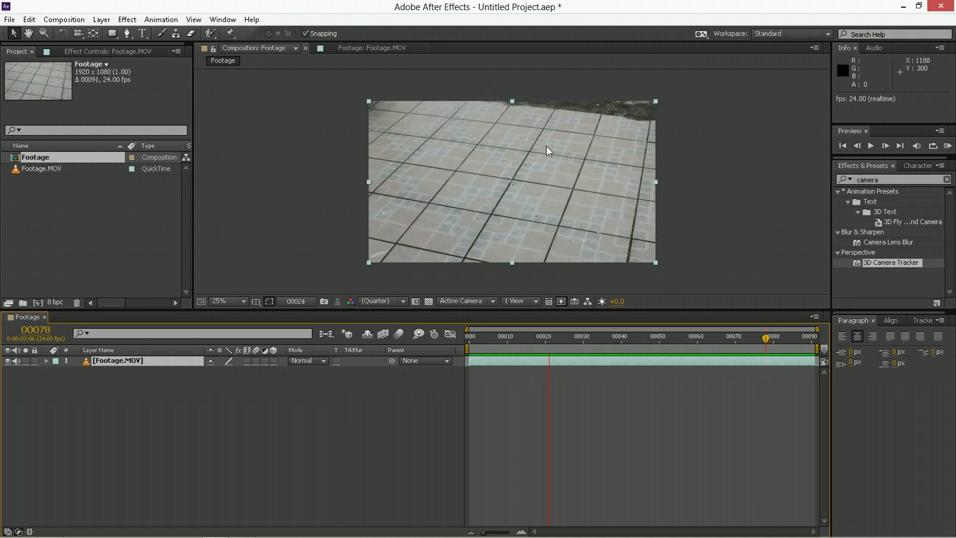
- Search the effects for 'stab' and drag Warp Stabilizer VFX onto the footage
click(893, 184)
double_click(892, 185)
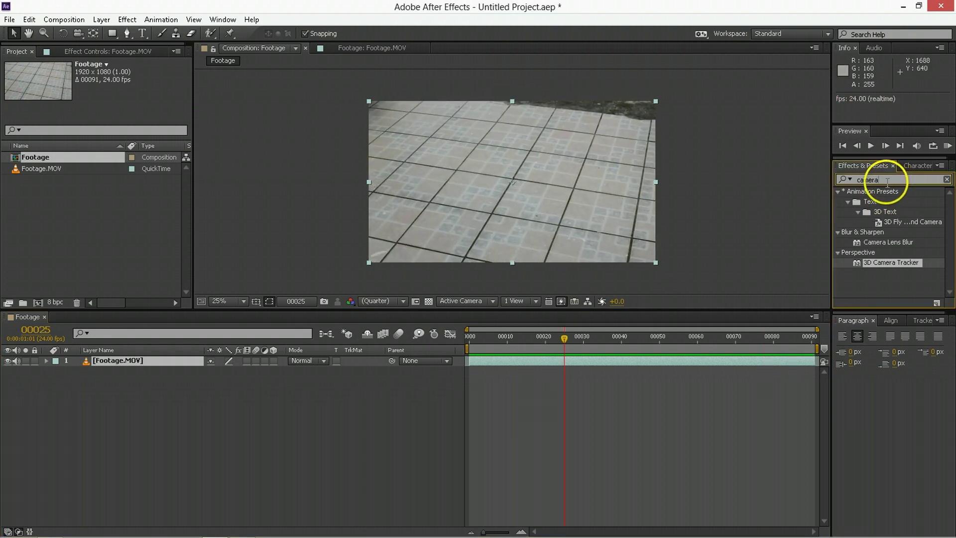
text(stab)
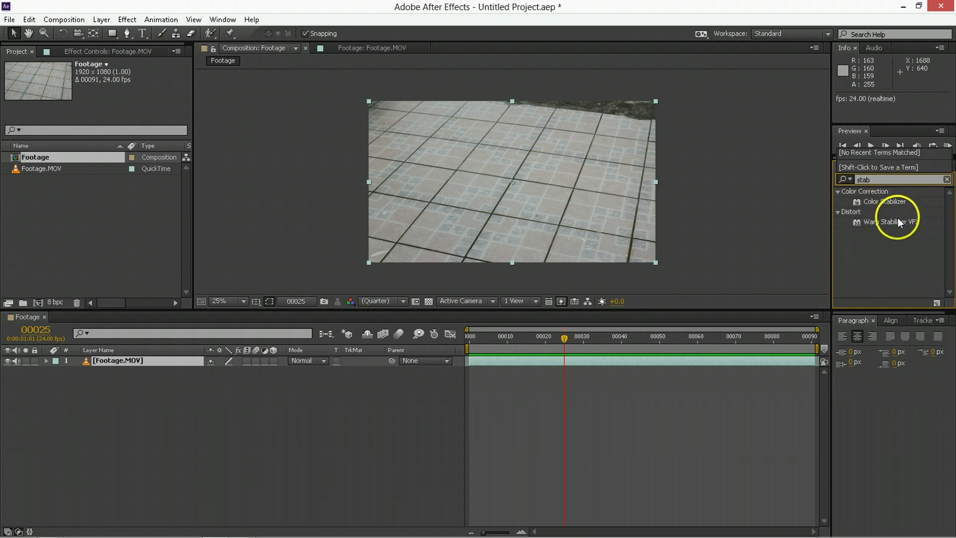
drag(898, 222, 472, 184)
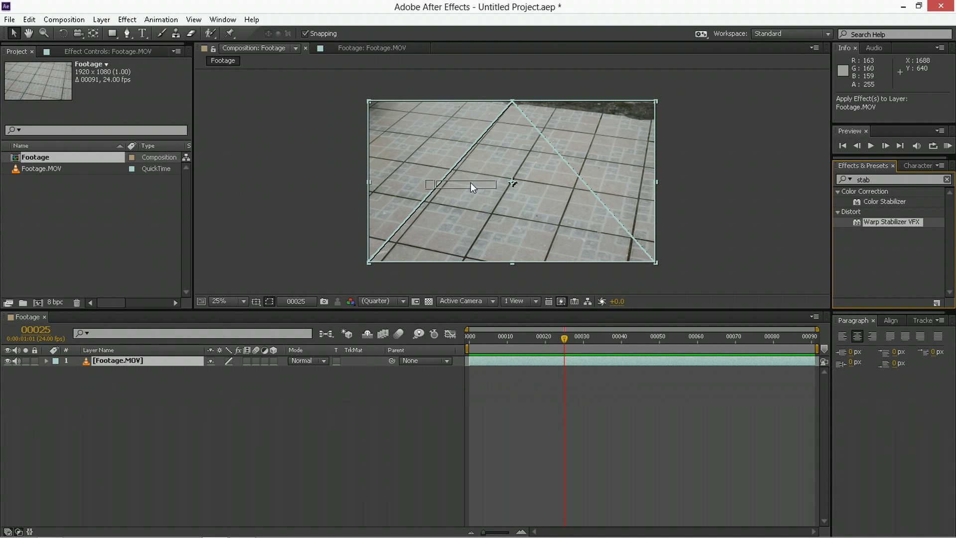
- Apply Warp Stabilizer VFX to Footage.MOV, keep Smooth Motion, and set Smoothness to 5%
drag(470, 182, 471, 182)
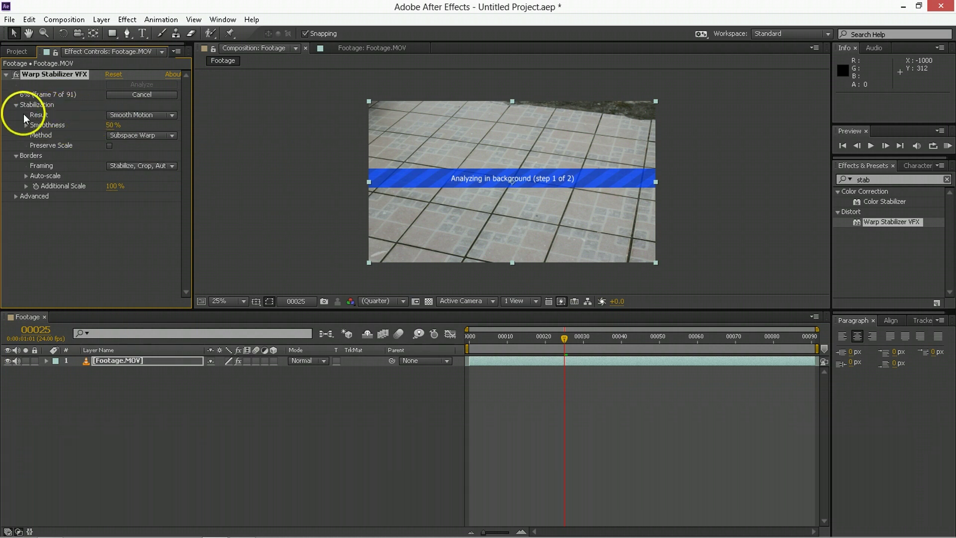
click(133, 113)
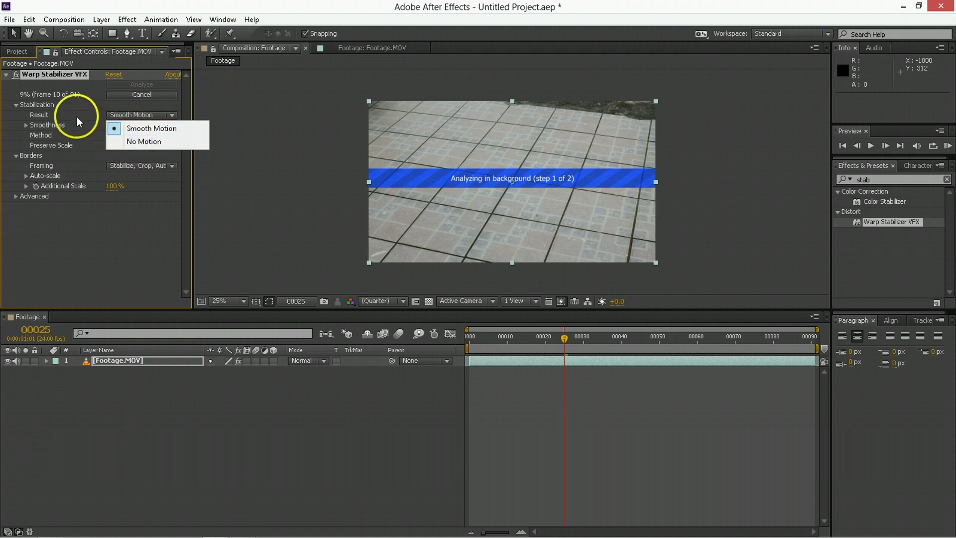
click(77, 117)
click(113, 125)
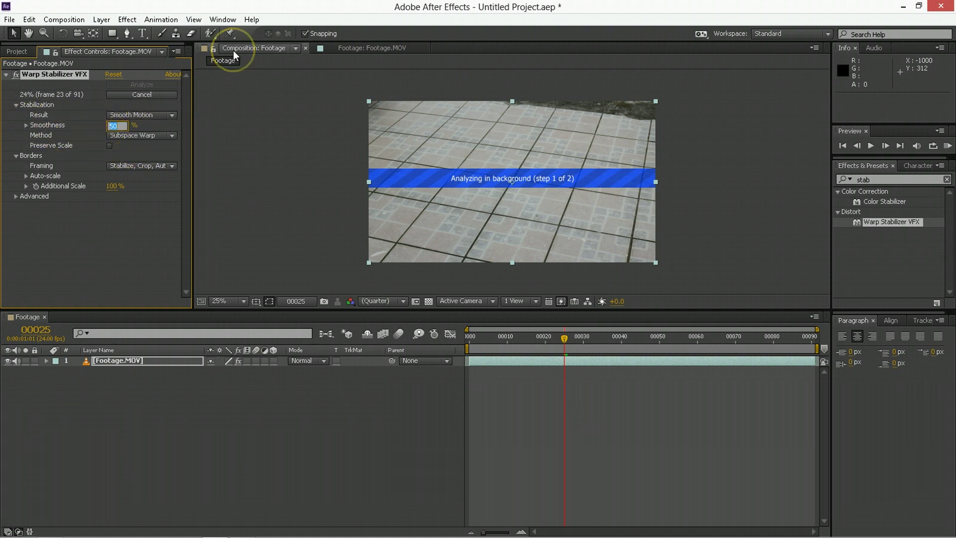
text(5)
key(Return)
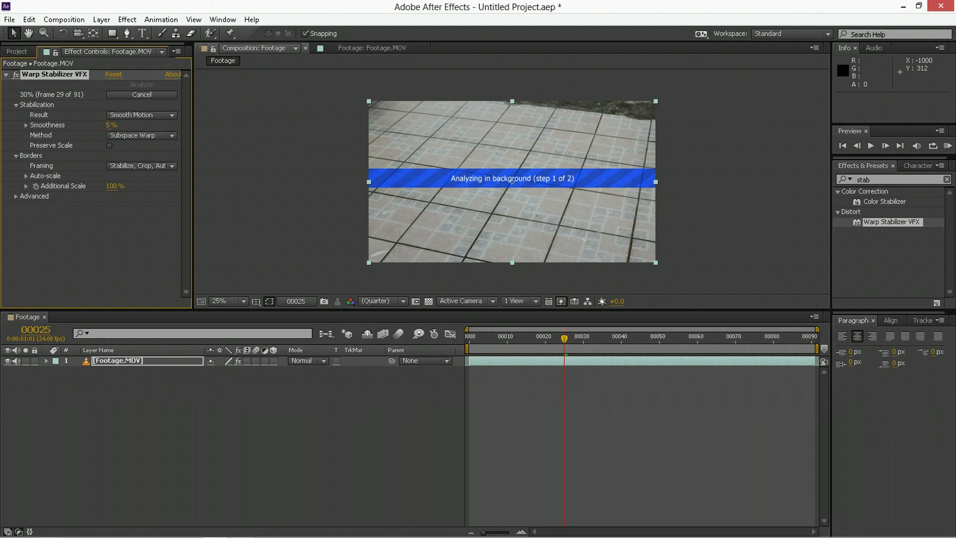
click(38, 134)
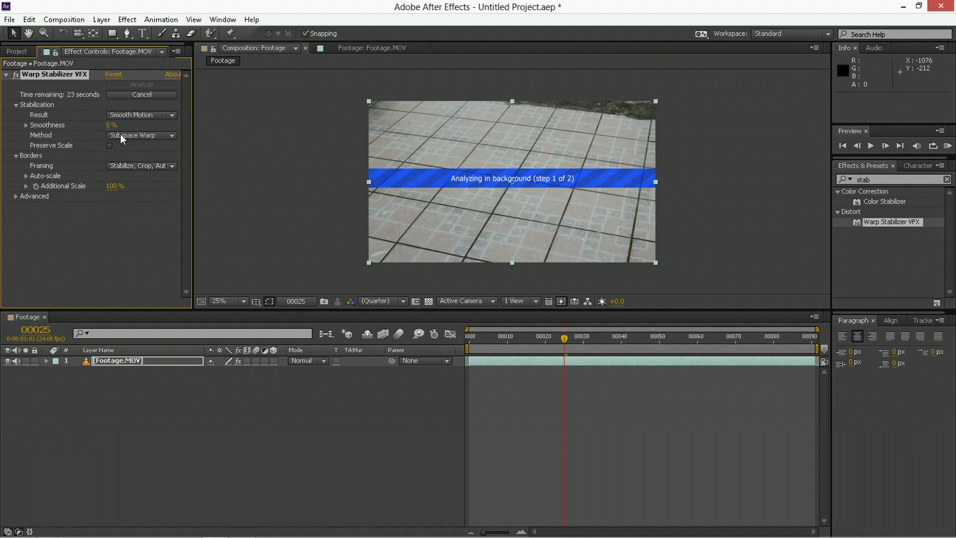
click(167, 135)
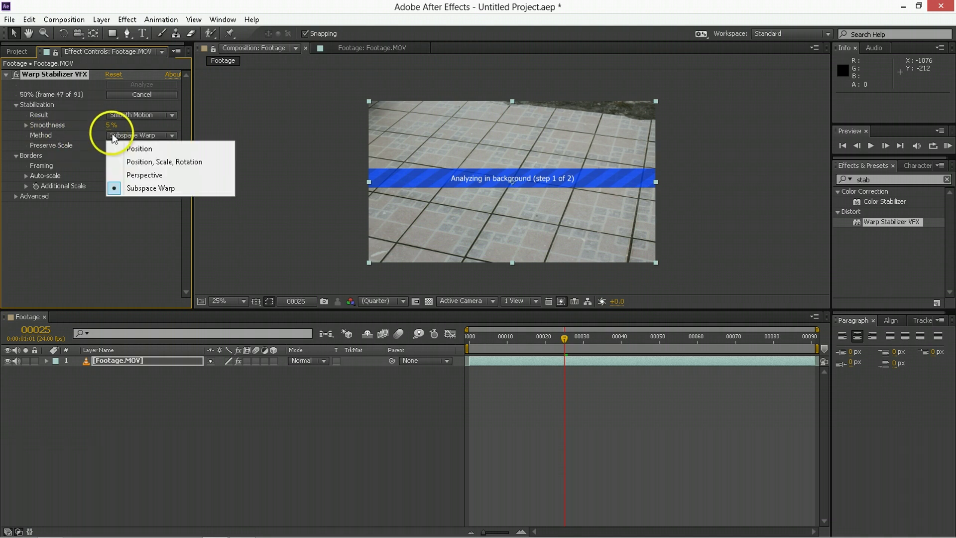
- Keep the stabilizer Method at Subspace Warp while all 91 frames finish analyzing
click(148, 189)
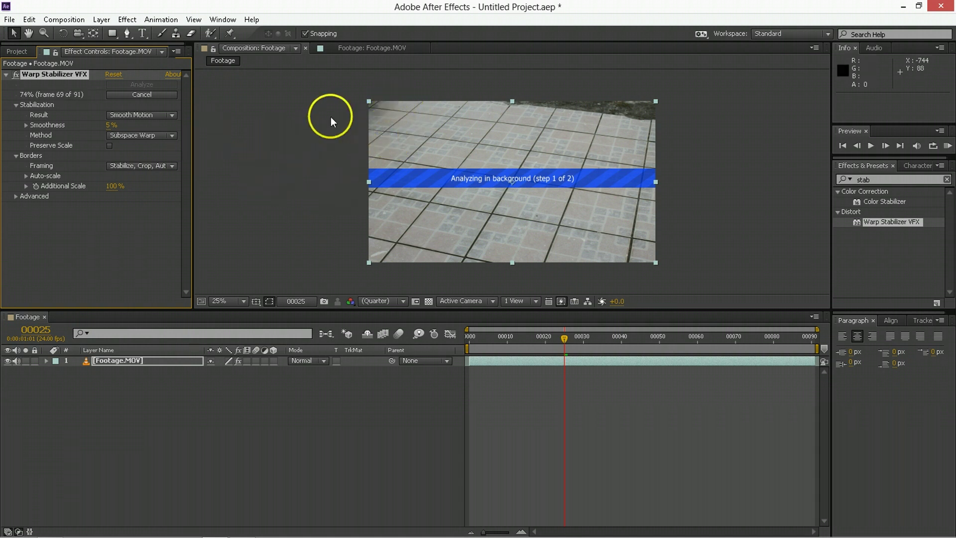
click(164, 135)
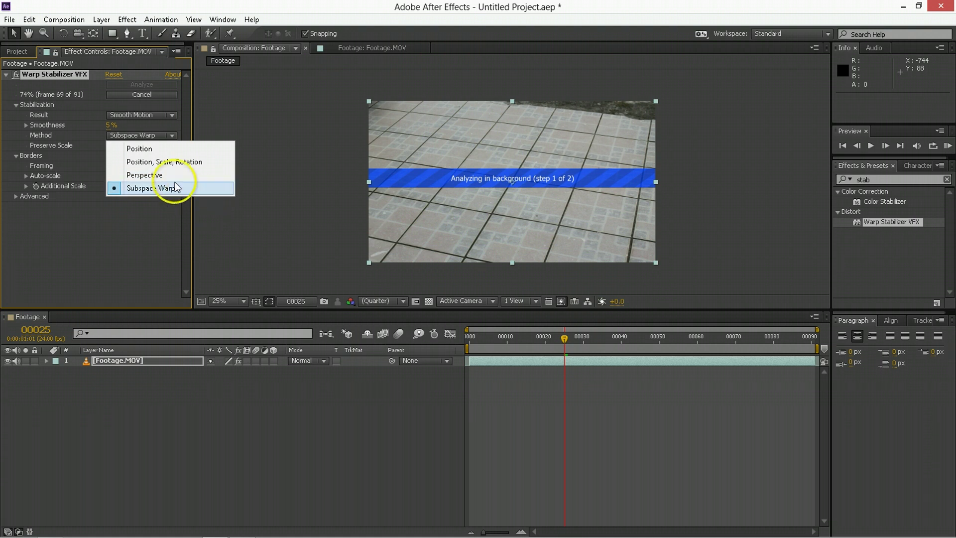
click(142, 191)
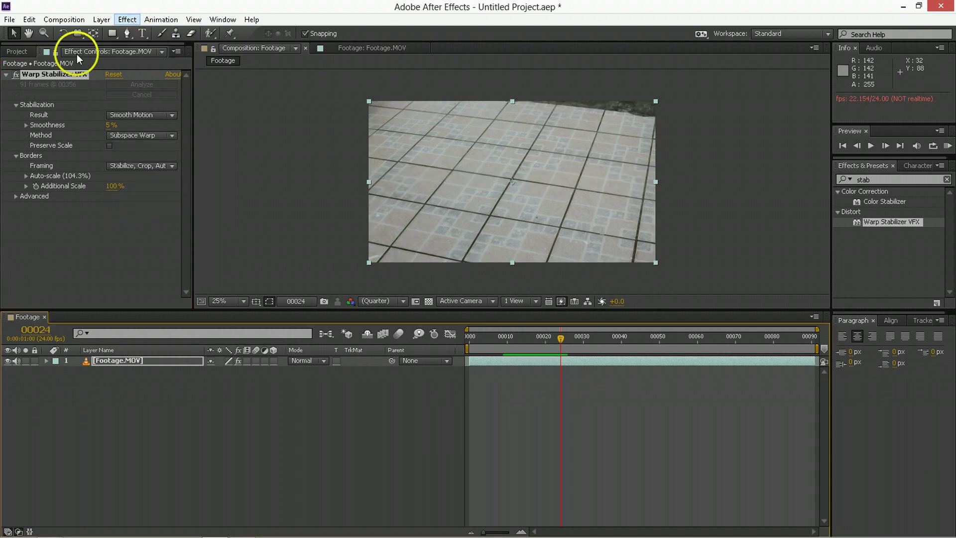
click(170, 135)
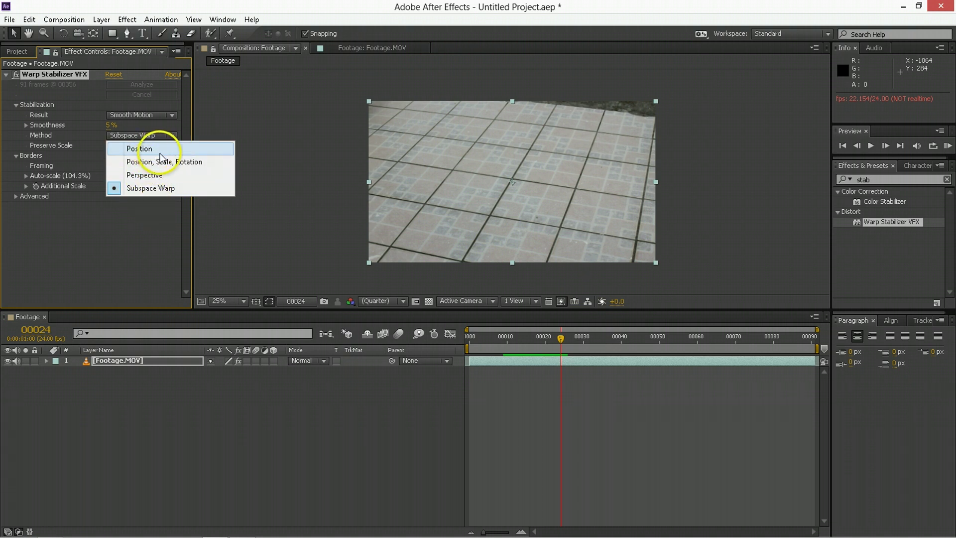
click(77, 175)
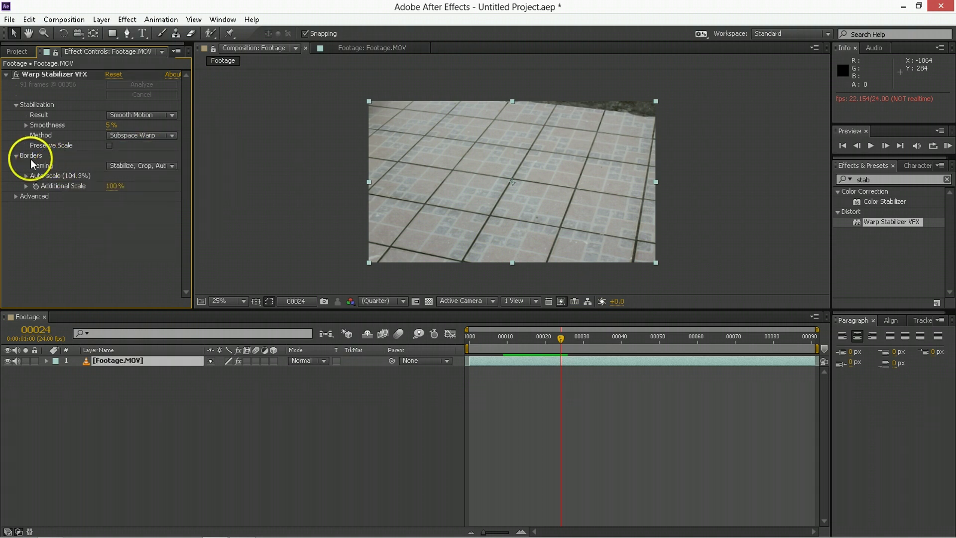
- Expand Auto-scale and inspect Stabilize Only framing at frame 32
click(52, 175)
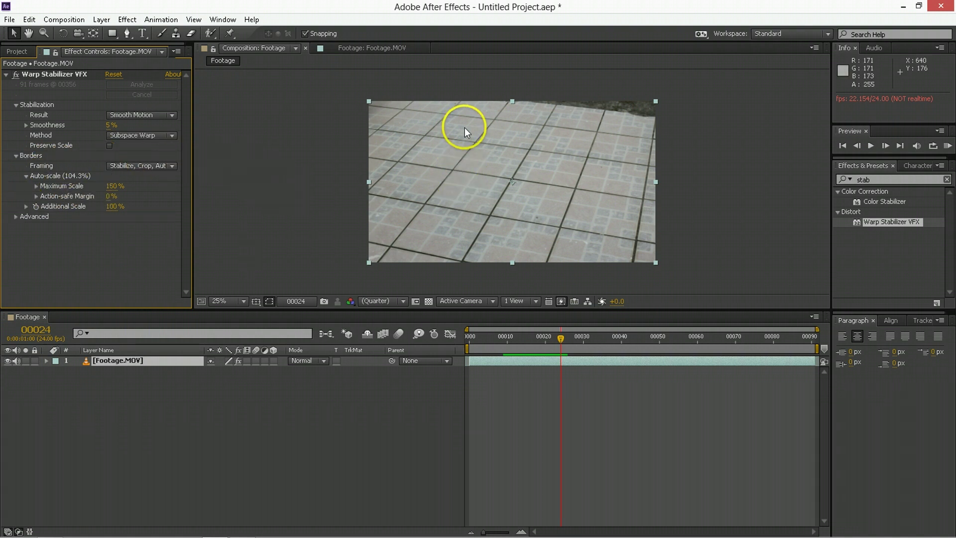
click(152, 166)
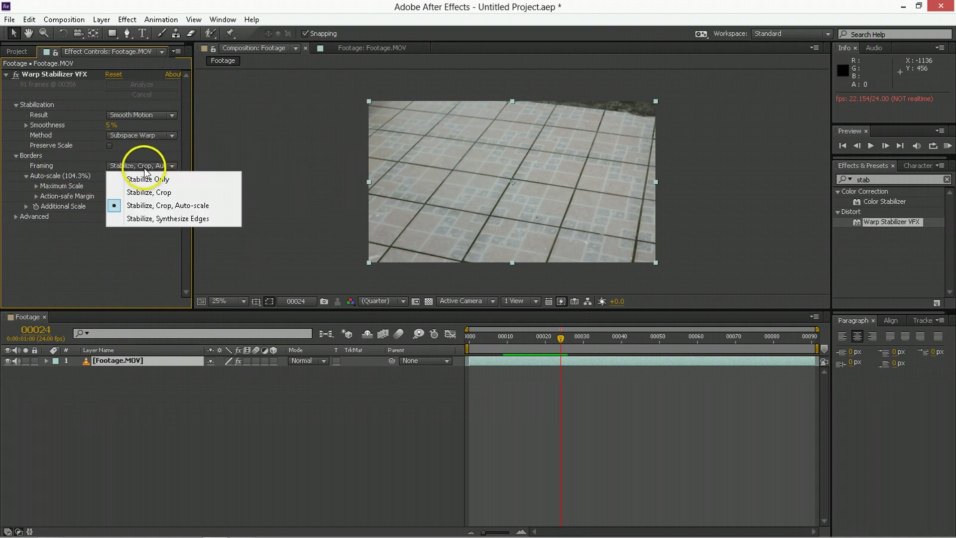
click(145, 179)
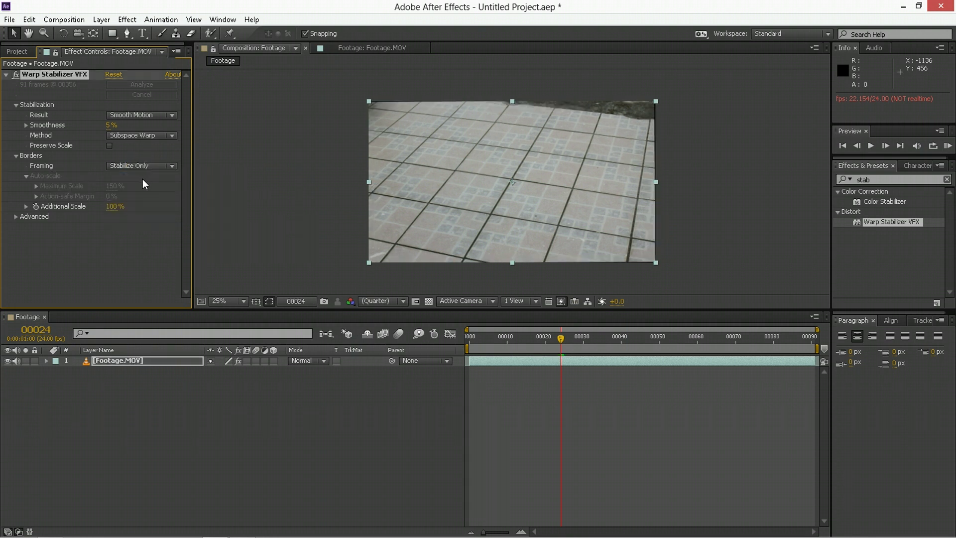
click(648, 431)
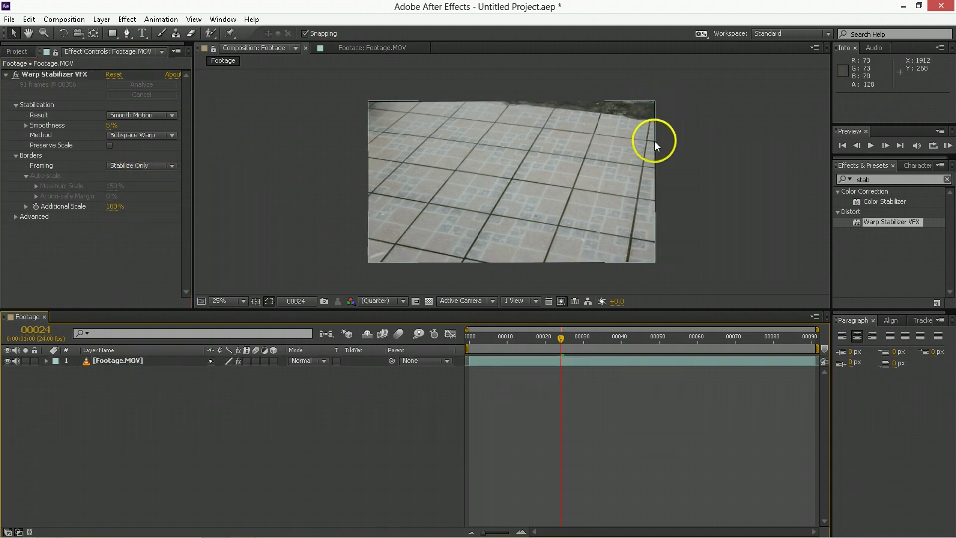
click(592, 333)
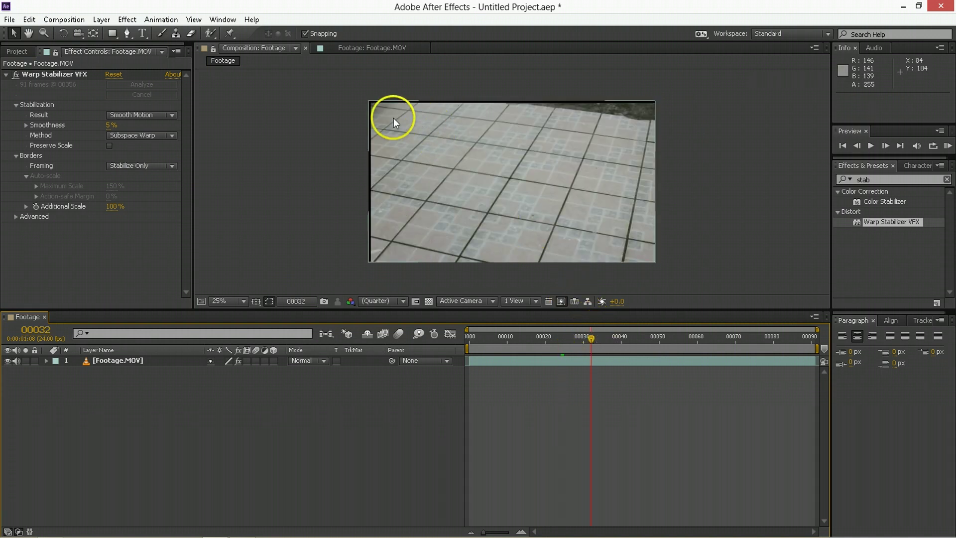
- Compare Stabilize, Crop and Synthesize Edges framings, settle on Stabilize, Crop, Auto-scale, and play
click(131, 166)
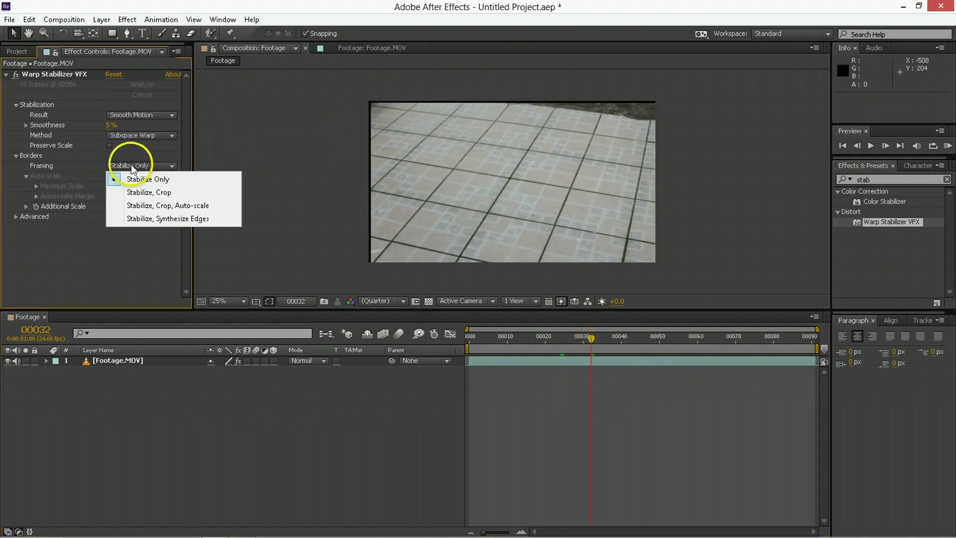
click(139, 192)
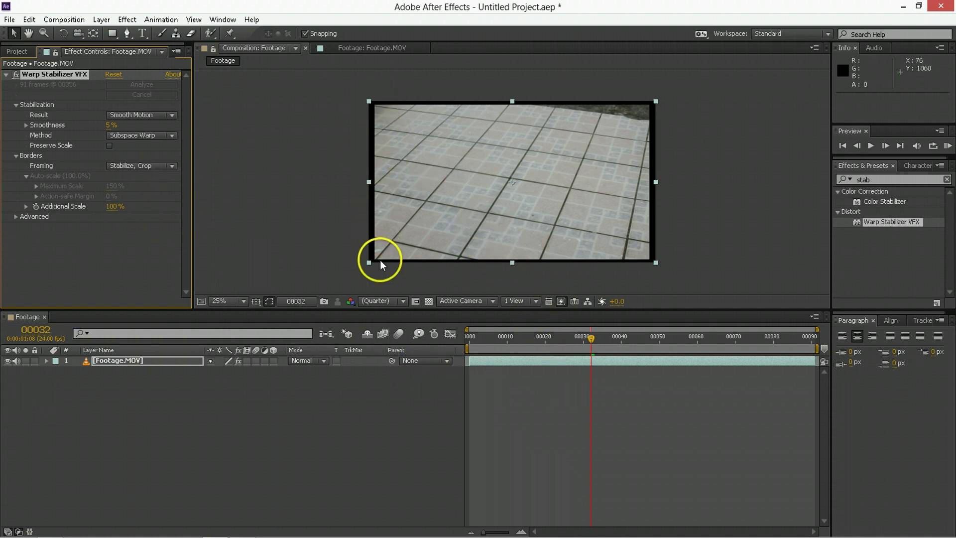
click(161, 166)
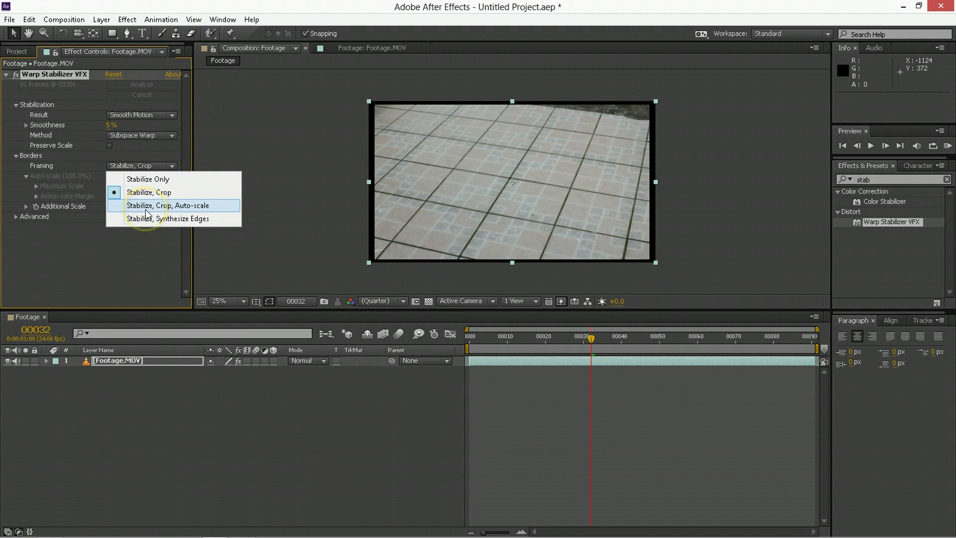
click(145, 209)
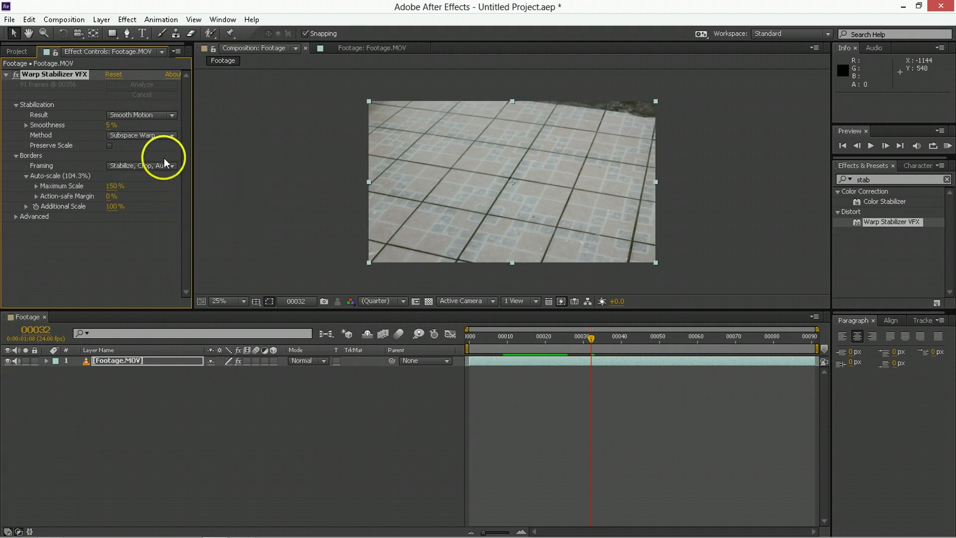
click(125, 167)
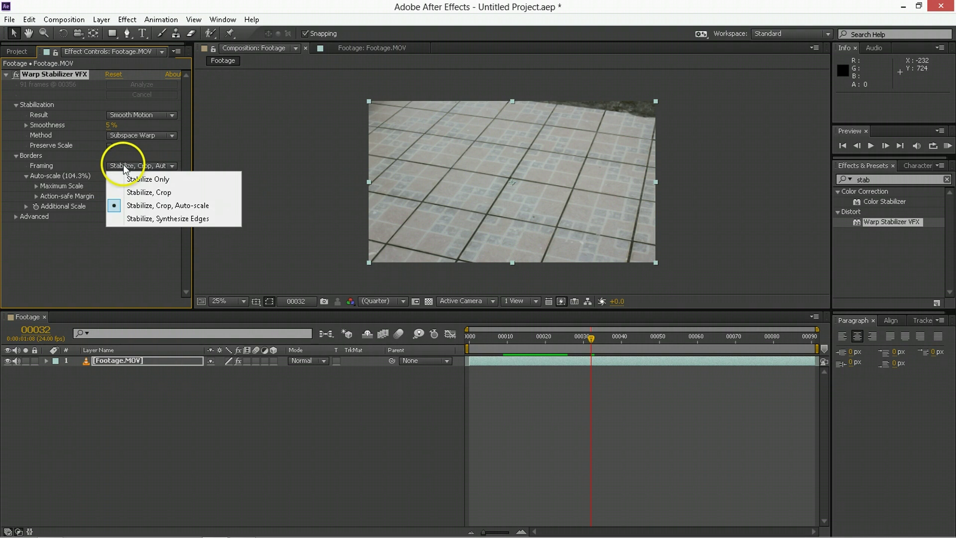
click(134, 219)
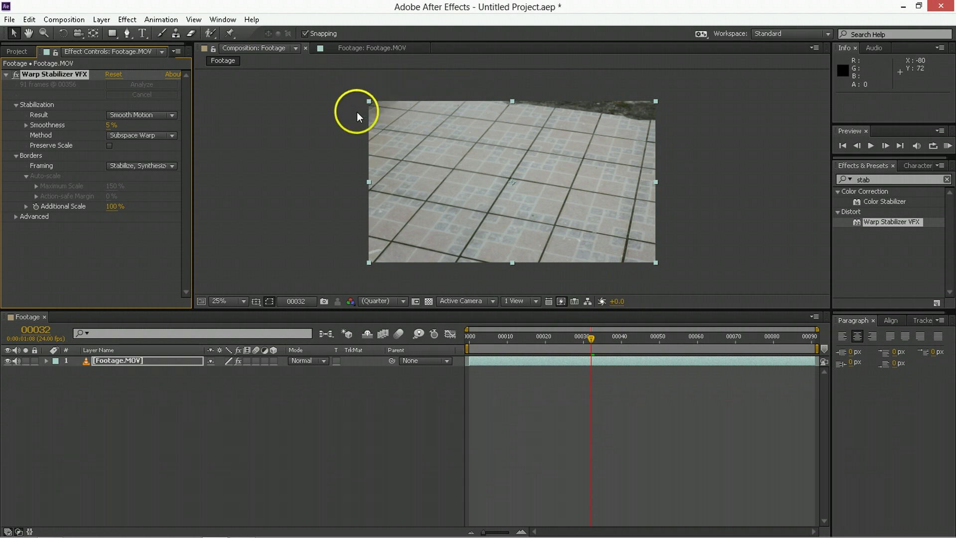
click(152, 165)
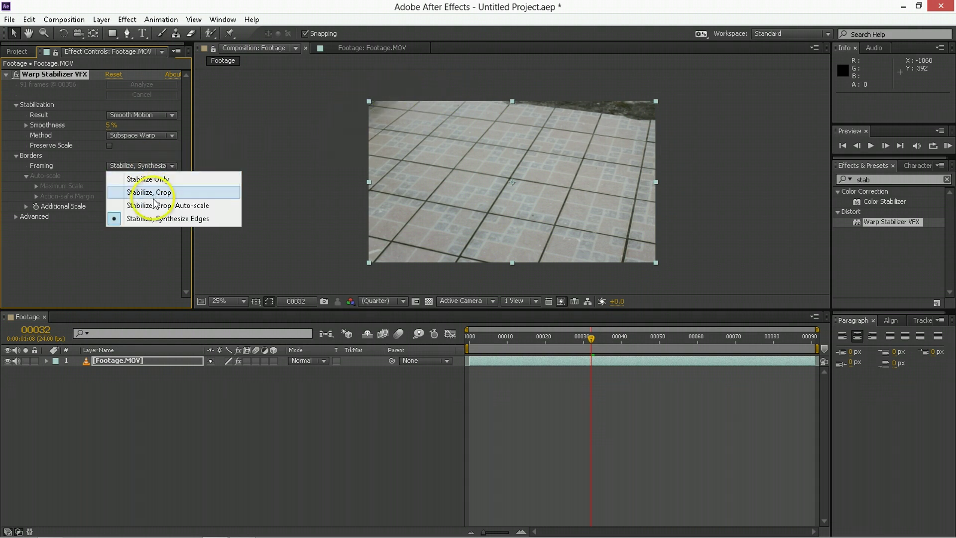
click(154, 205)
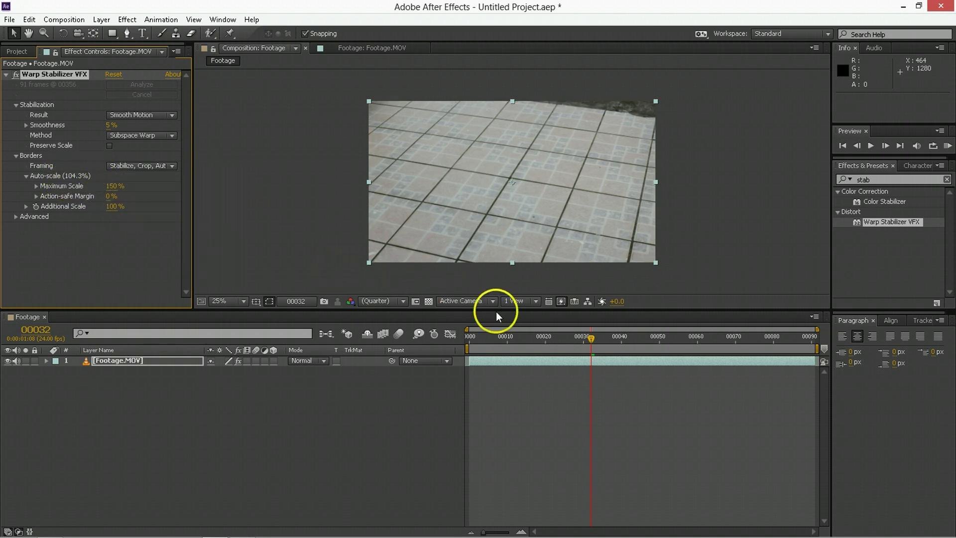
key(space)
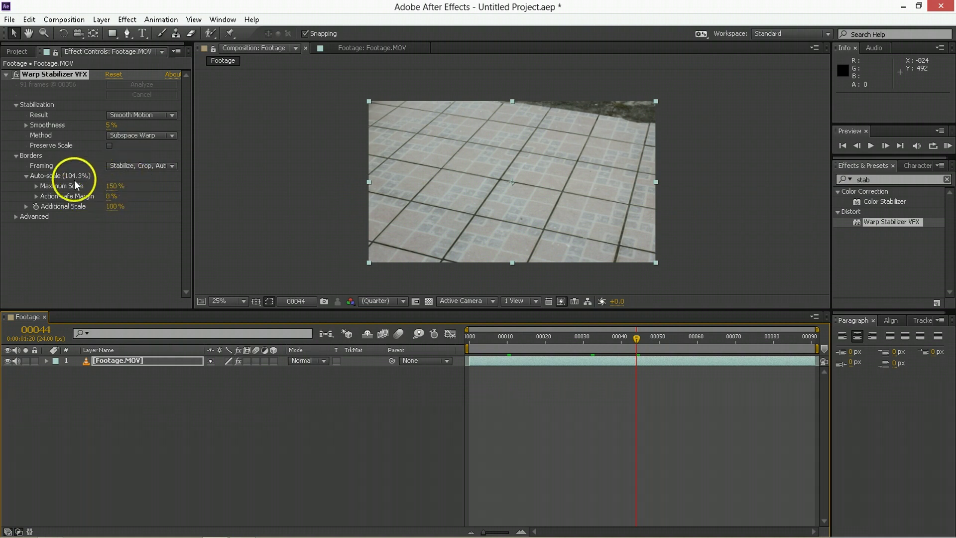
- Review the advanced stabilizer settings, keeping Automatic Reduction and the Stabilize objective
click(15, 216)
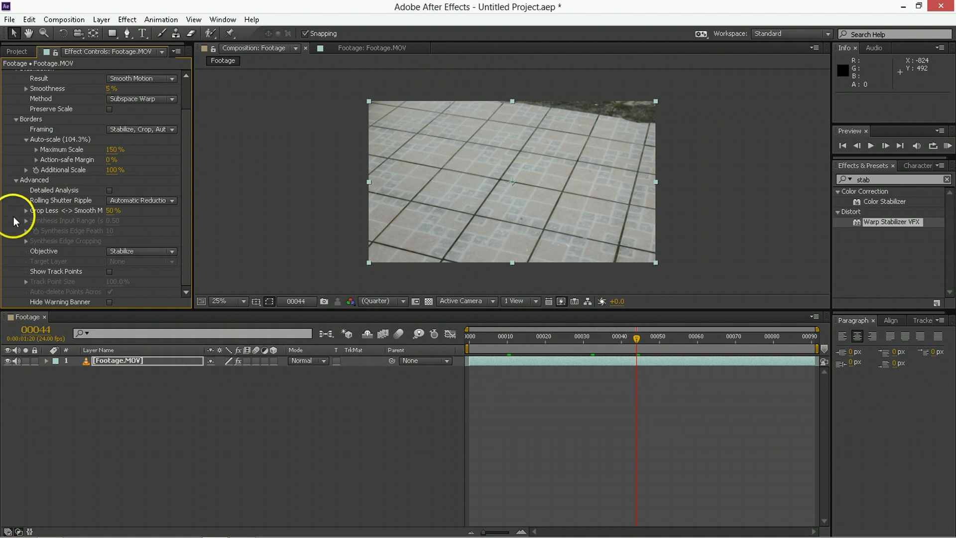
click(123, 200)
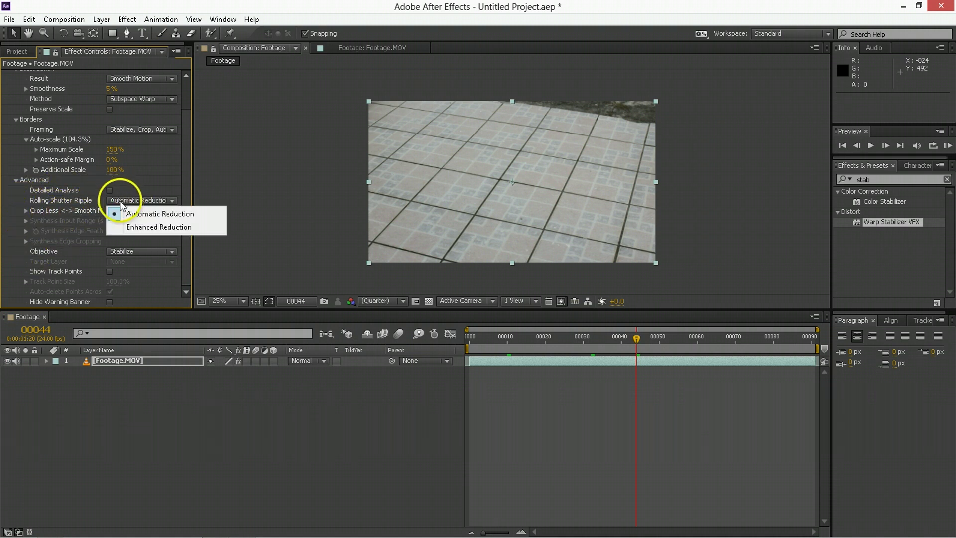
click(41, 201)
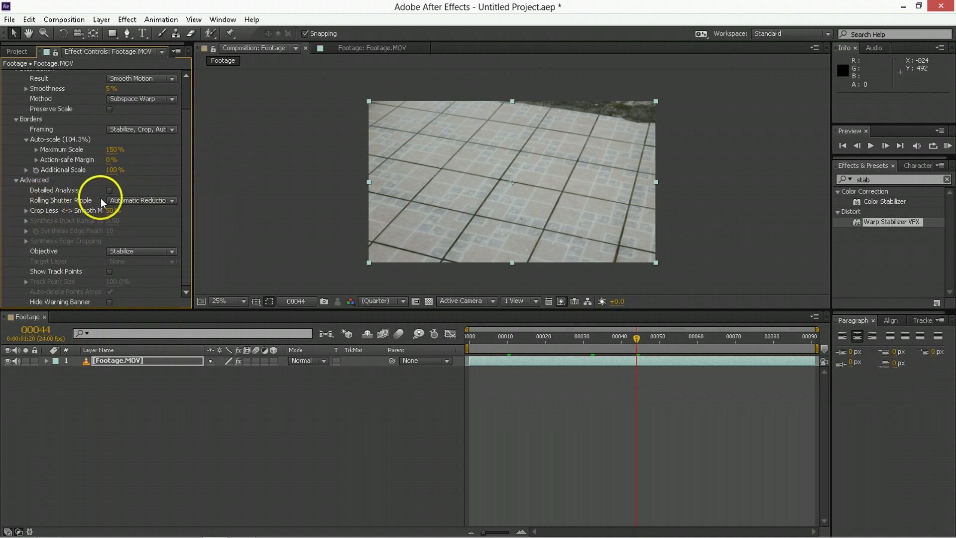
click(130, 251)
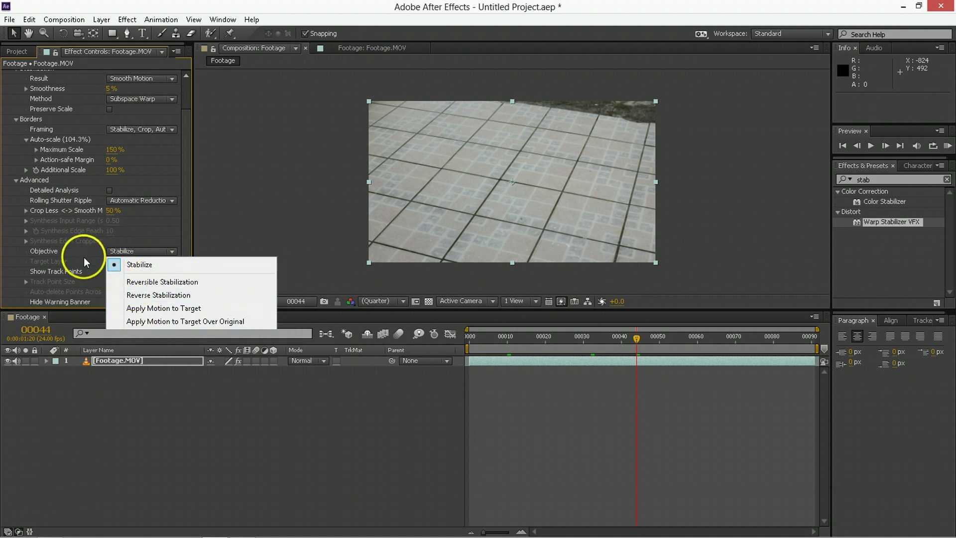
click(126, 230)
scroll(58, 237, up, 3)
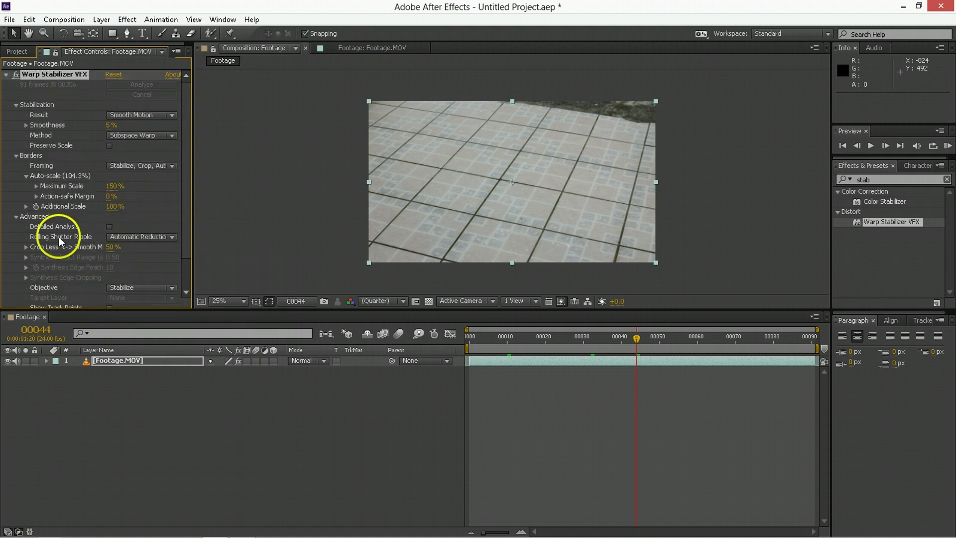
click(15, 217)
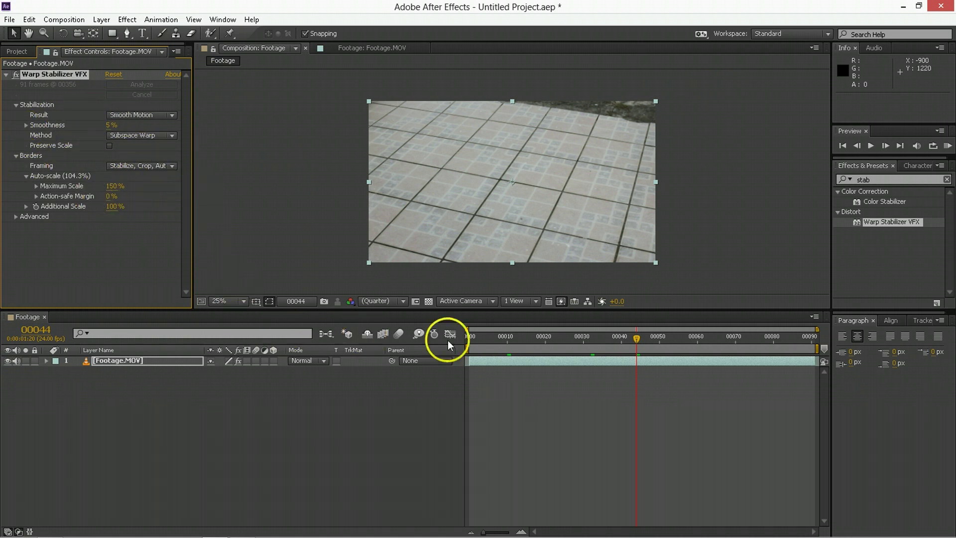
- Play the stabilized footage from frame 19, then deselect the Footage.MOV layer
click(518, 339)
click(540, 337)
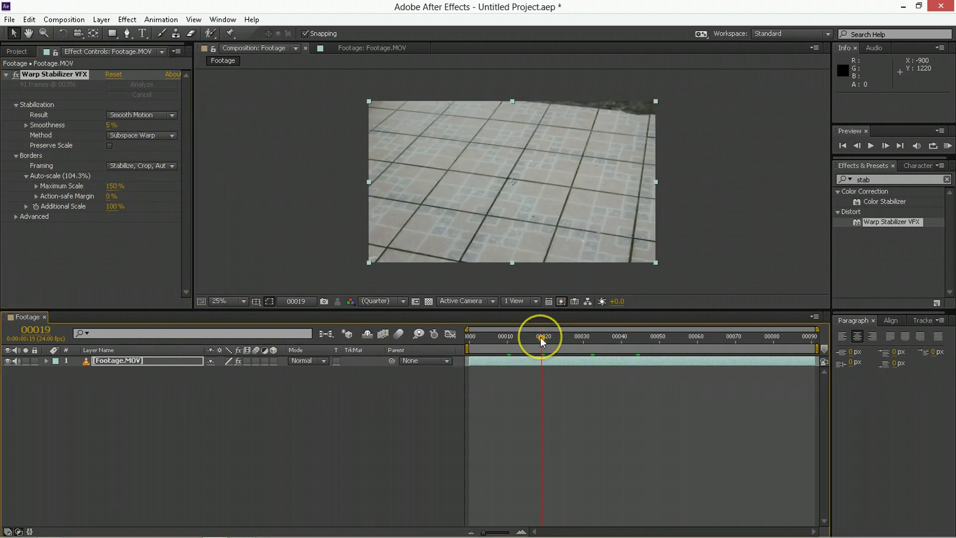
key(space)
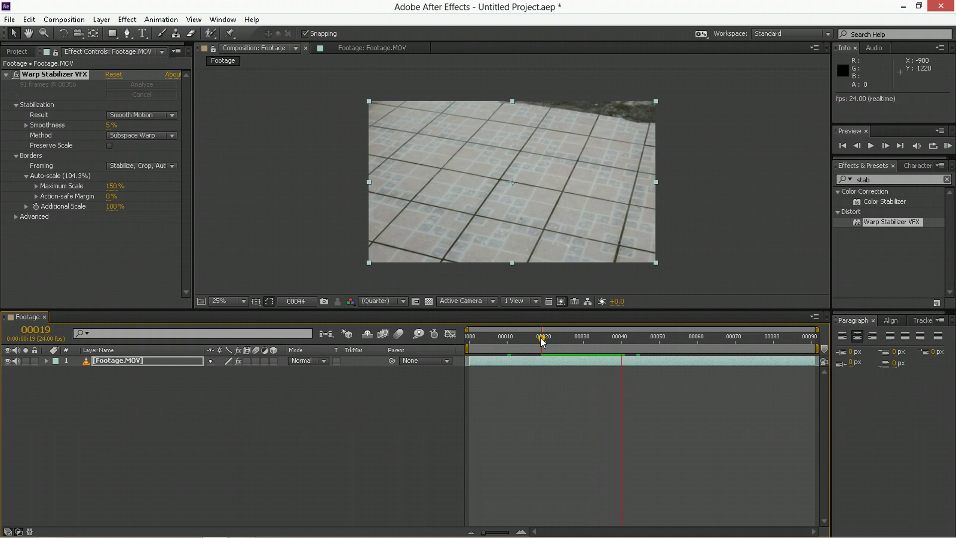
key(space)
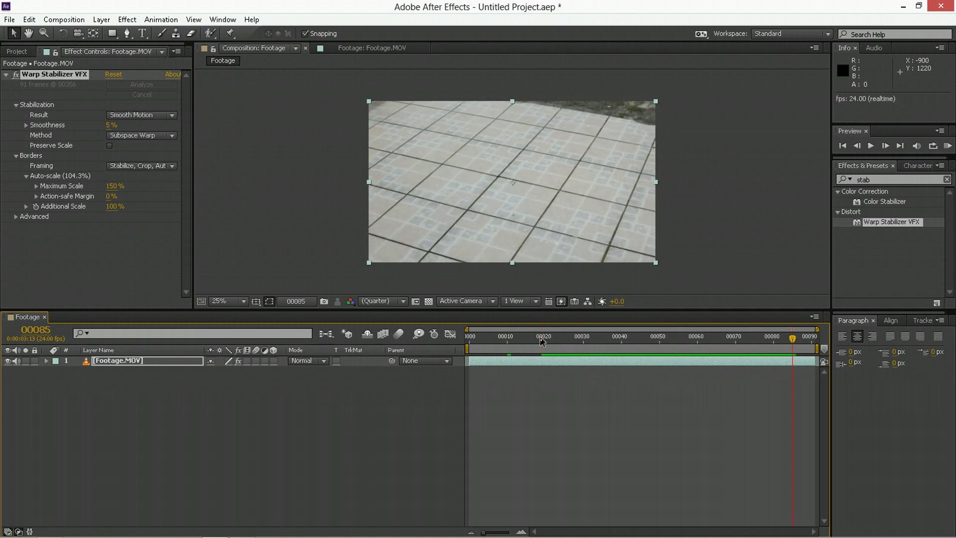
click(91, 387)
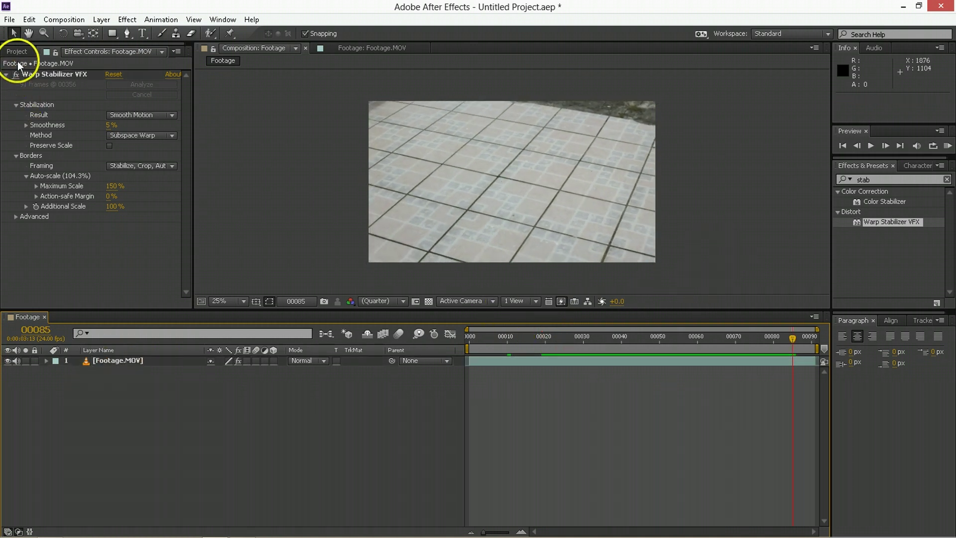
- Rename the Footage composition to 'Stabilized'
click(18, 52)
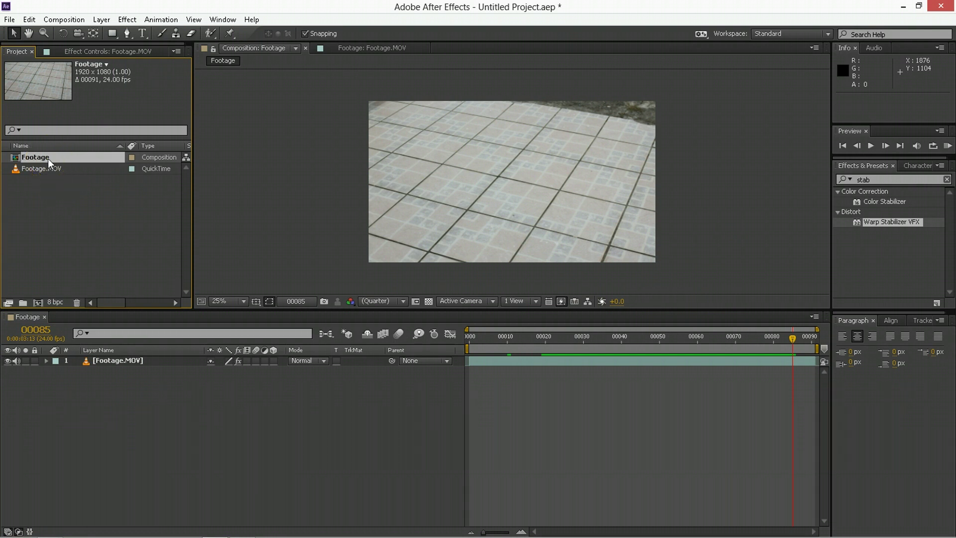
key(Return)
text(Stabi)
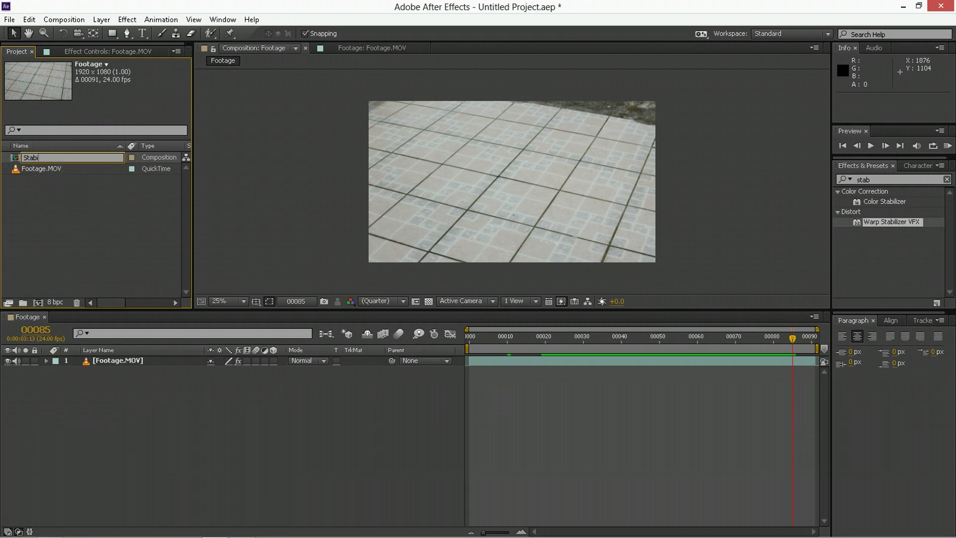
text(lized)
key(Return)
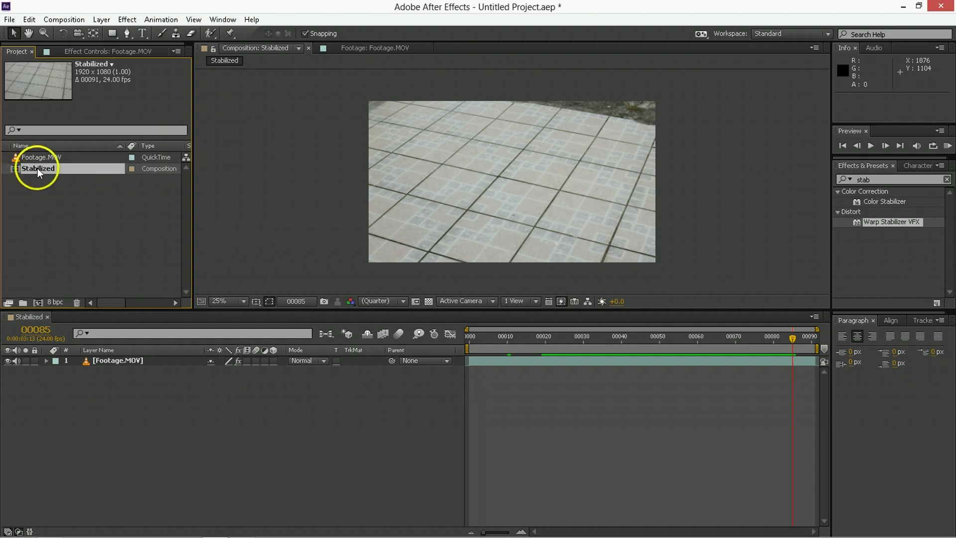
- Nest Stabilized inside a new composition and name it 'Camera Solve'
drag(37, 301, 38, 301)
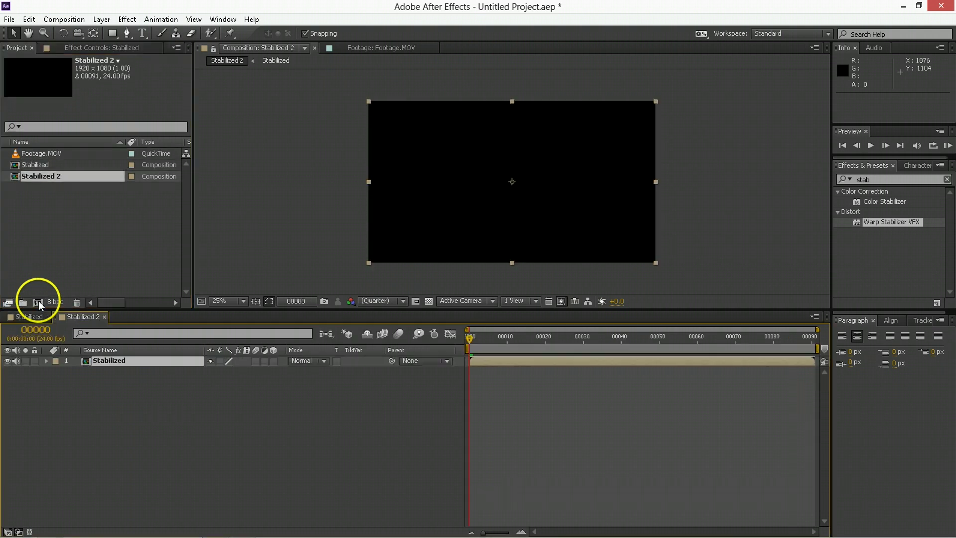
key(Return)
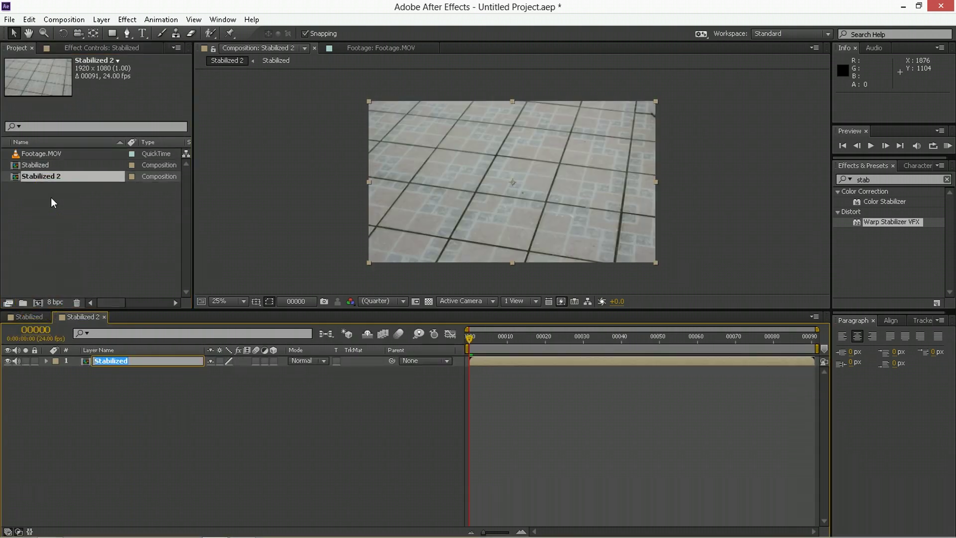
click(51, 197)
click(50, 180)
key(Return)
text(Camera Solve)
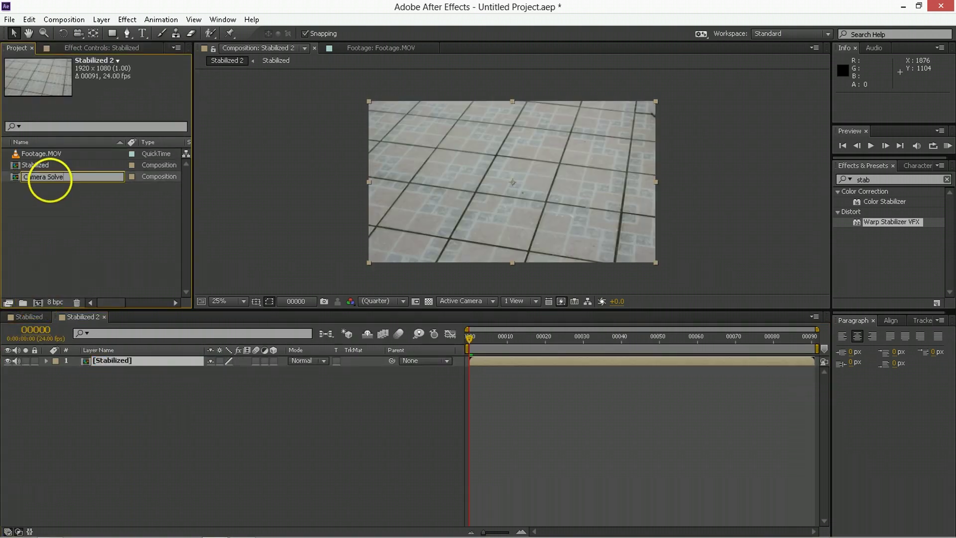
key(Return)
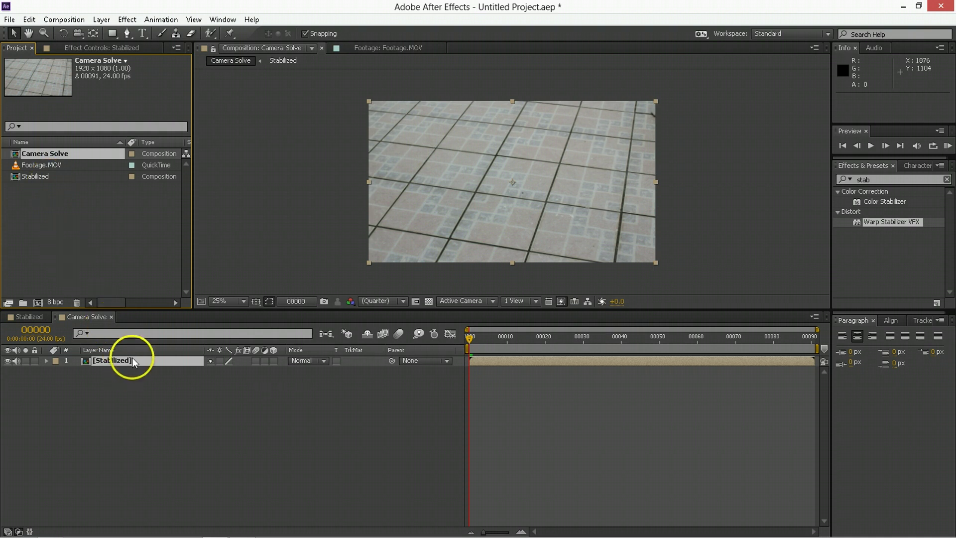
click(35, 177)
click(34, 316)
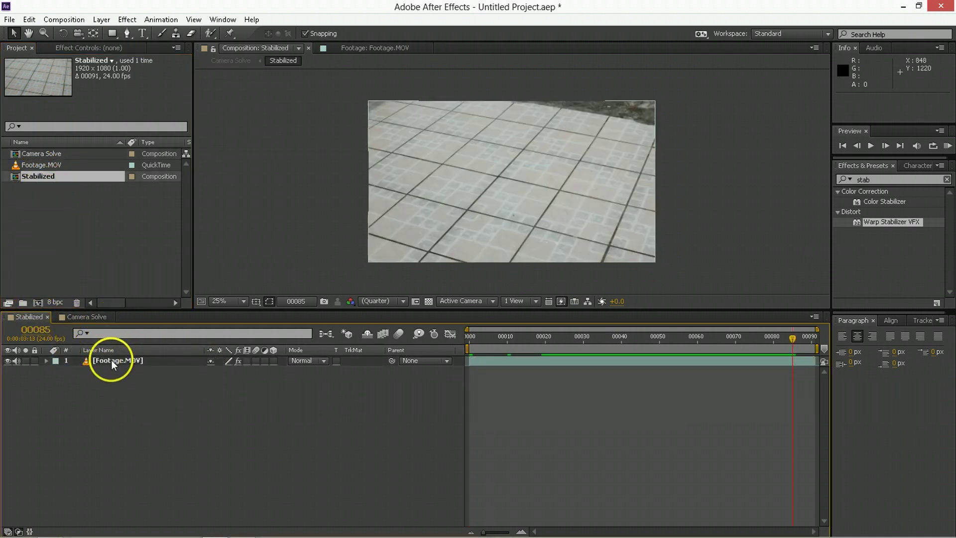
click(111, 360)
click(90, 53)
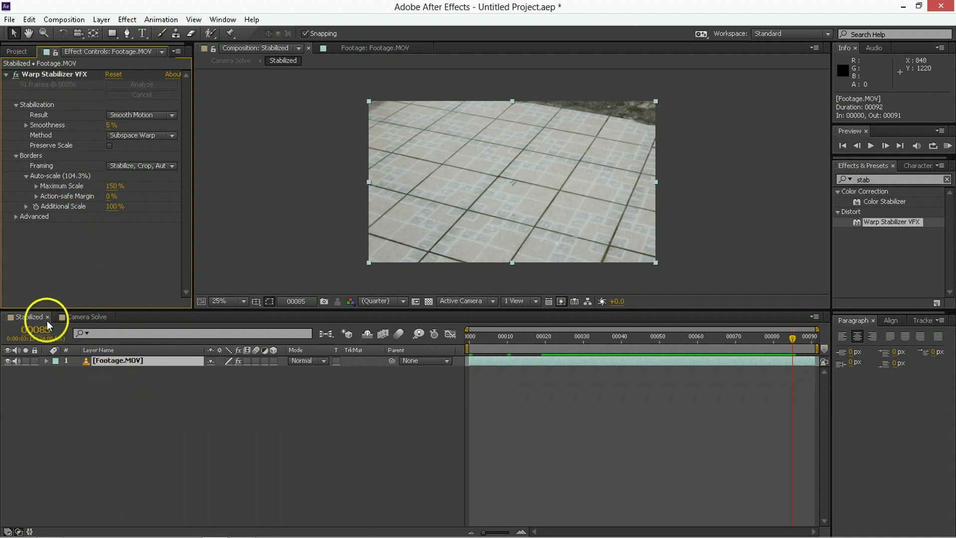
click(74, 315)
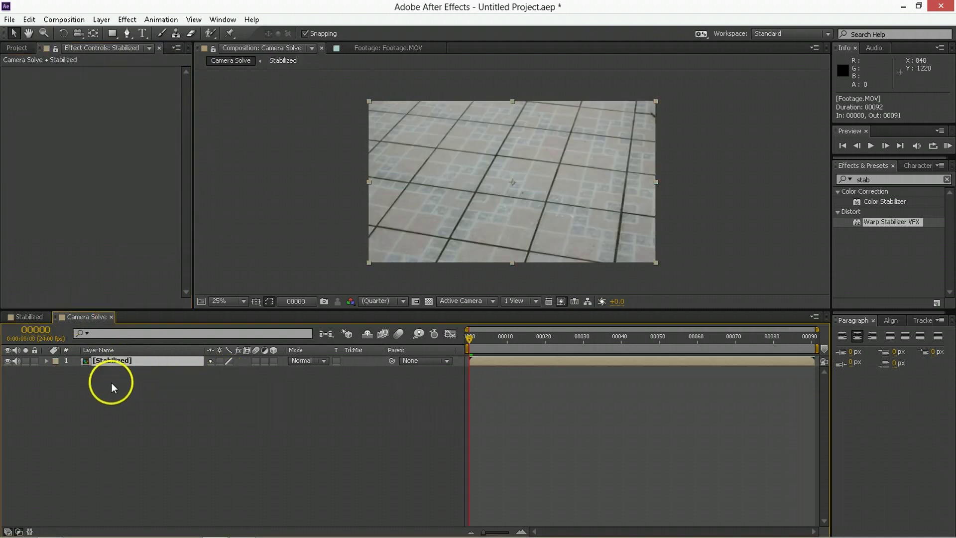
double_click(864, 180)
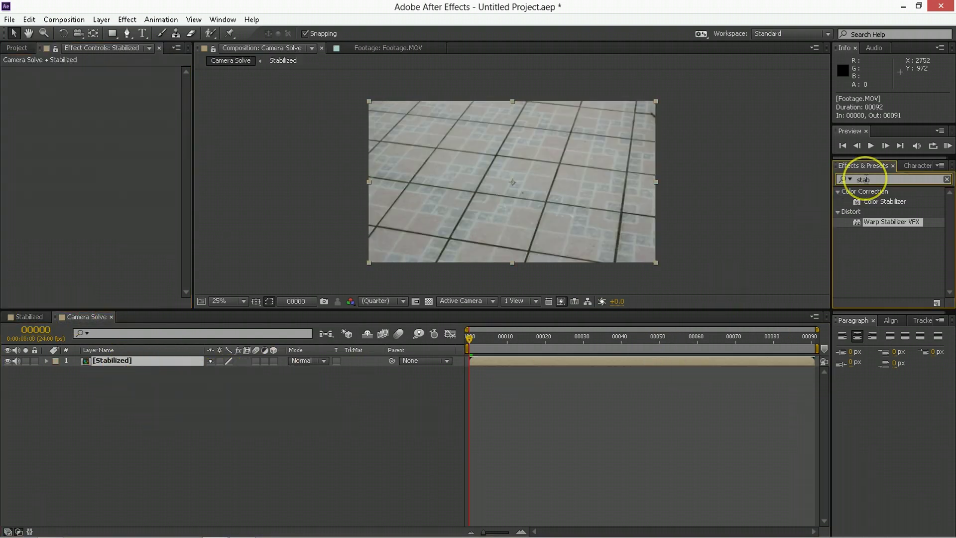
- Apply 3D Camera Tracker to the Stabilized layer, keeping Fixed Angle of View and Solve Method Typical
text(track)
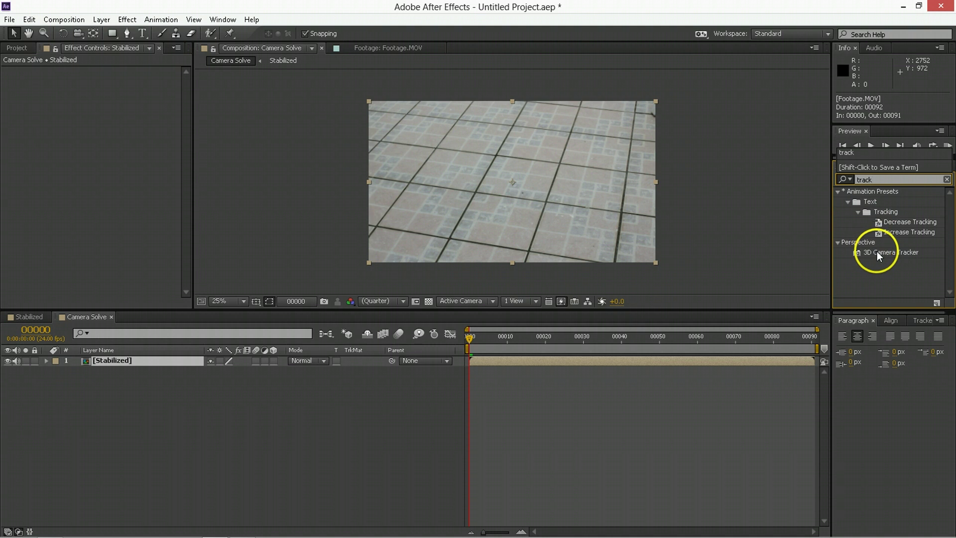
drag(877, 252, 117, 359)
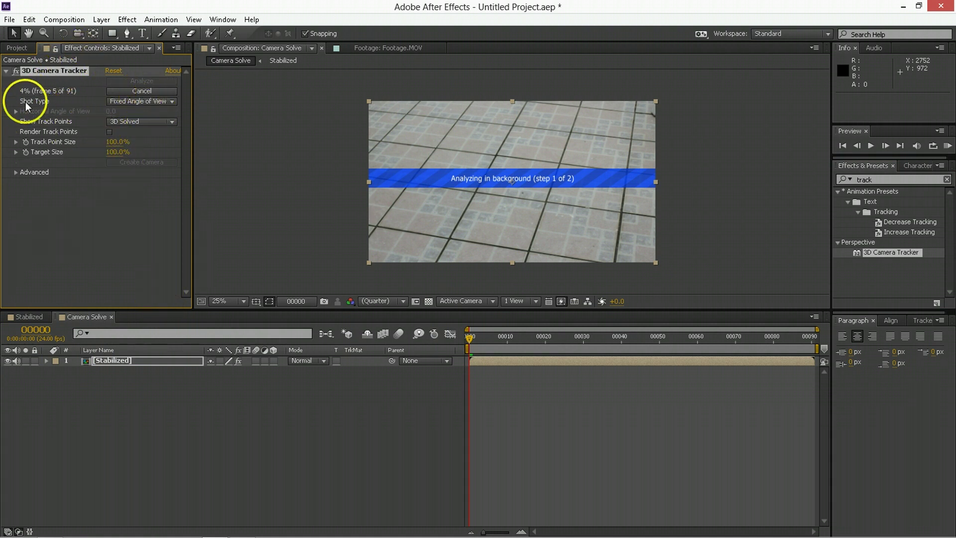
click(119, 101)
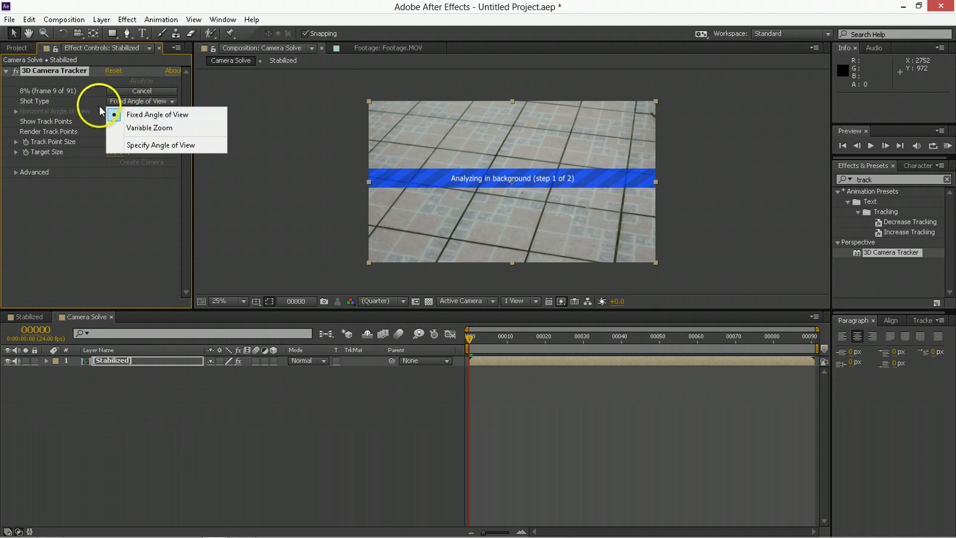
click(34, 115)
click(17, 172)
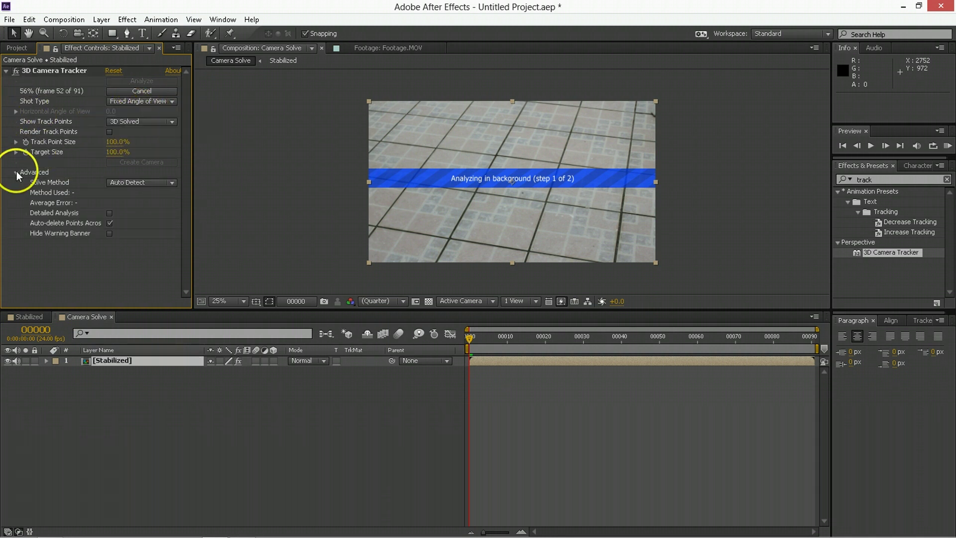
click(135, 184)
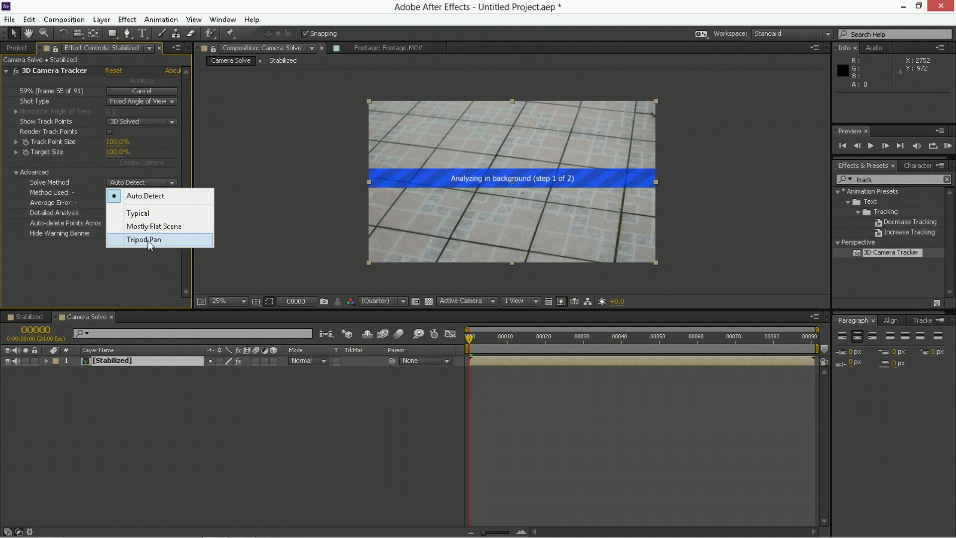
click(144, 213)
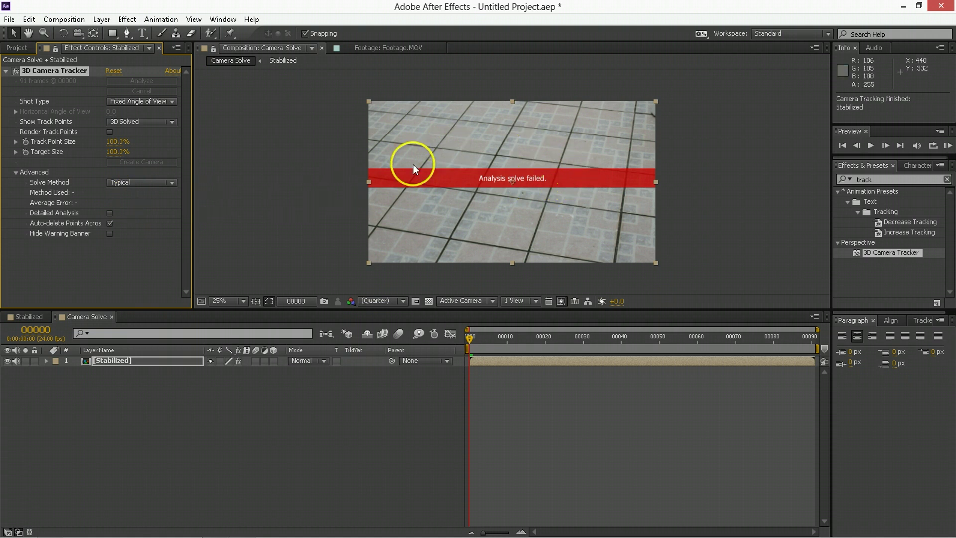
- Reset the 3D Camera Tracker so it re-solves with Auto Detect after the failed solve
click(110, 71)
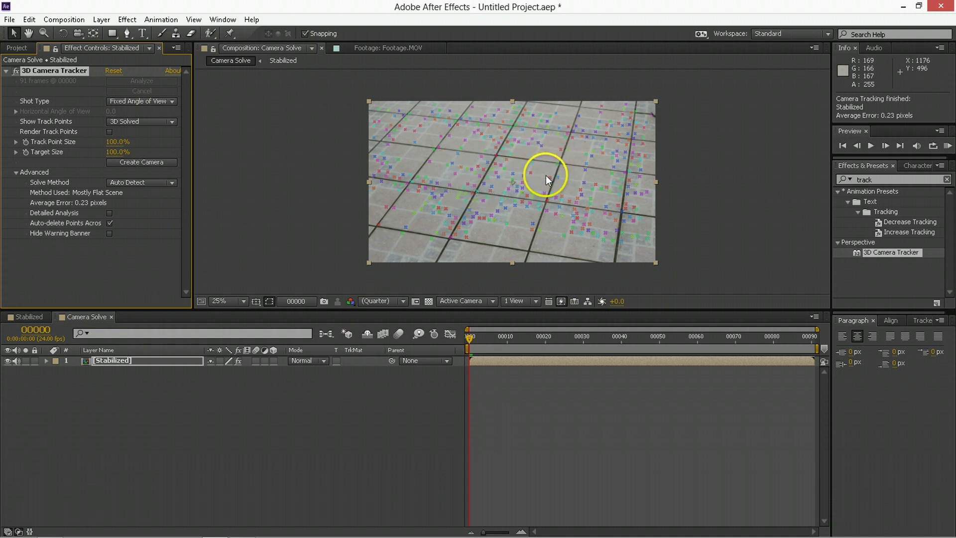
click(517, 169)
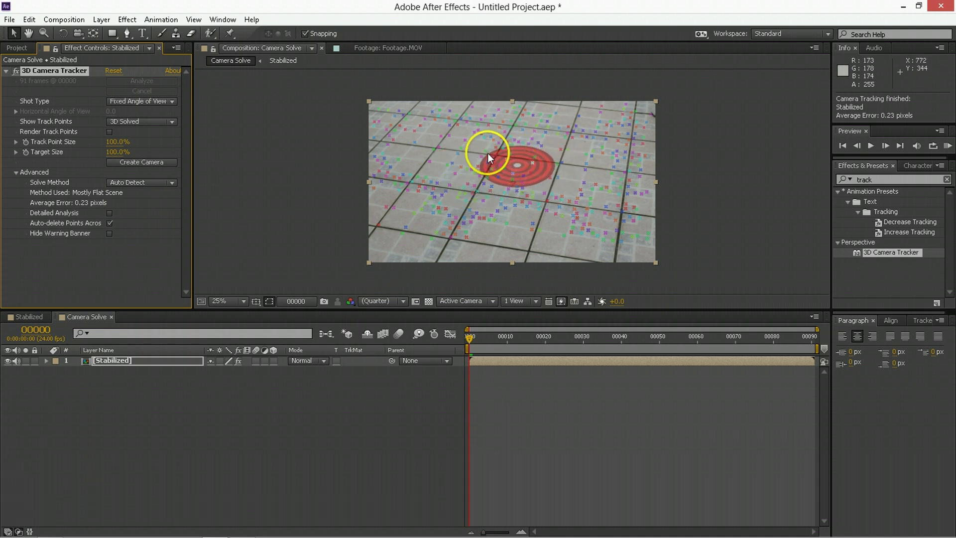
click(448, 157)
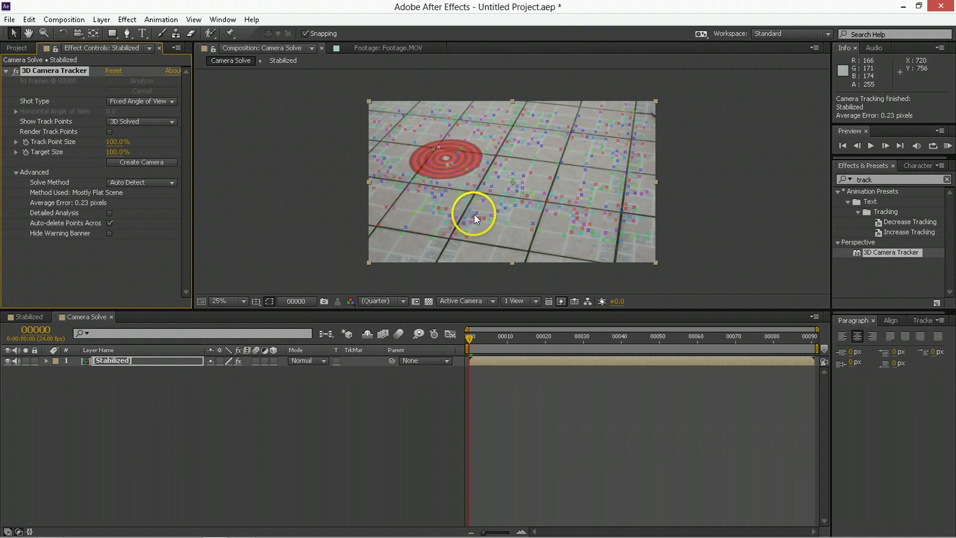
drag(552, 337, 678, 337)
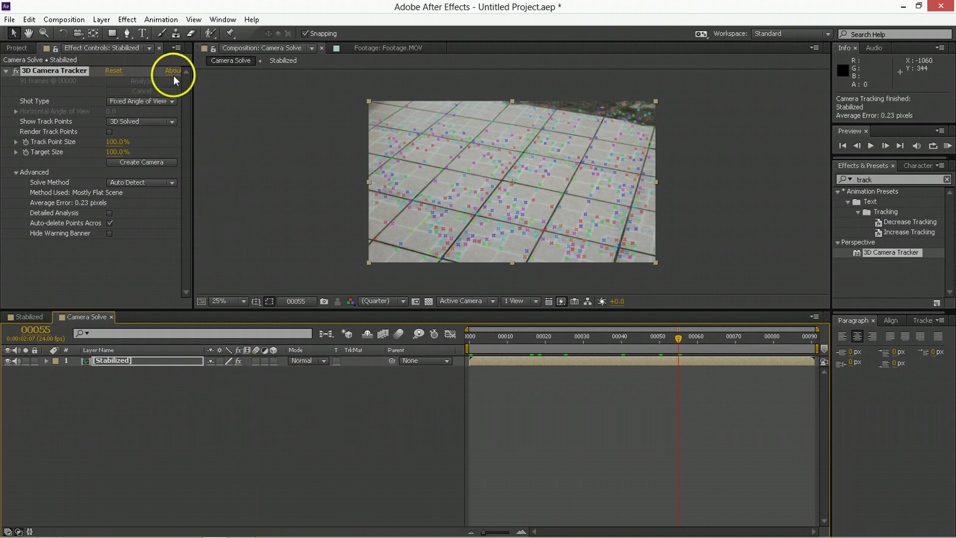
- Add a new MAXON CINEMA 4D file layer saved as Titles to the Camera Solve comp
click(102, 20)
mouse_move(120, 35)
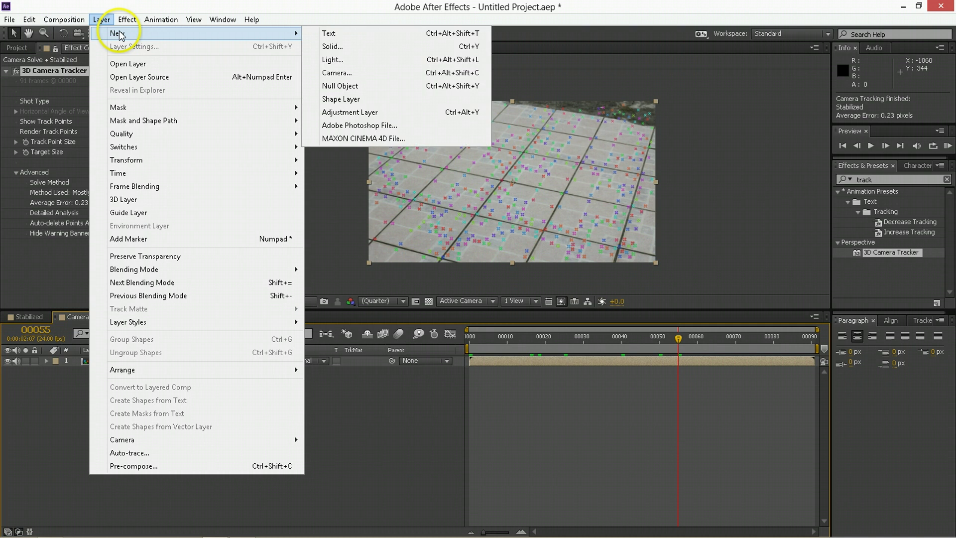
click(375, 139)
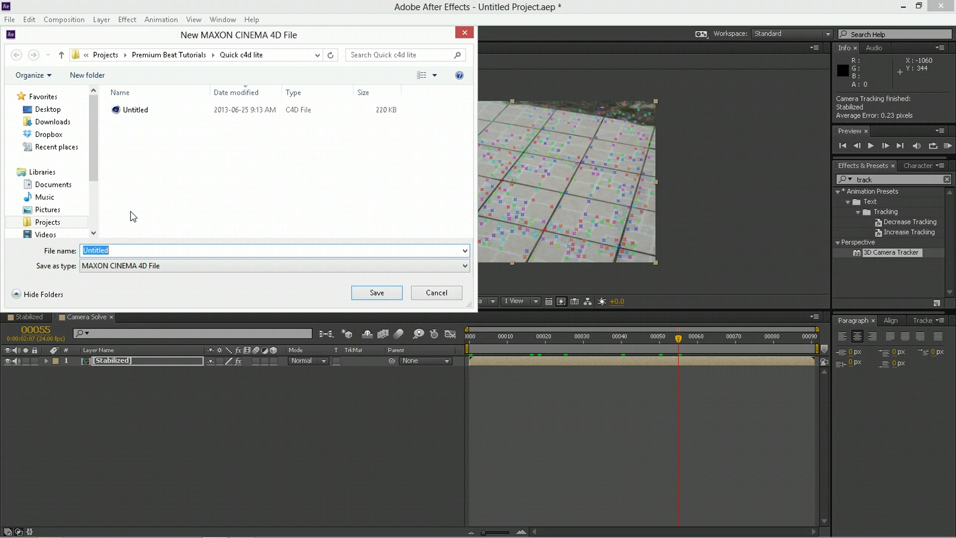
text(Titles)
key(Return)
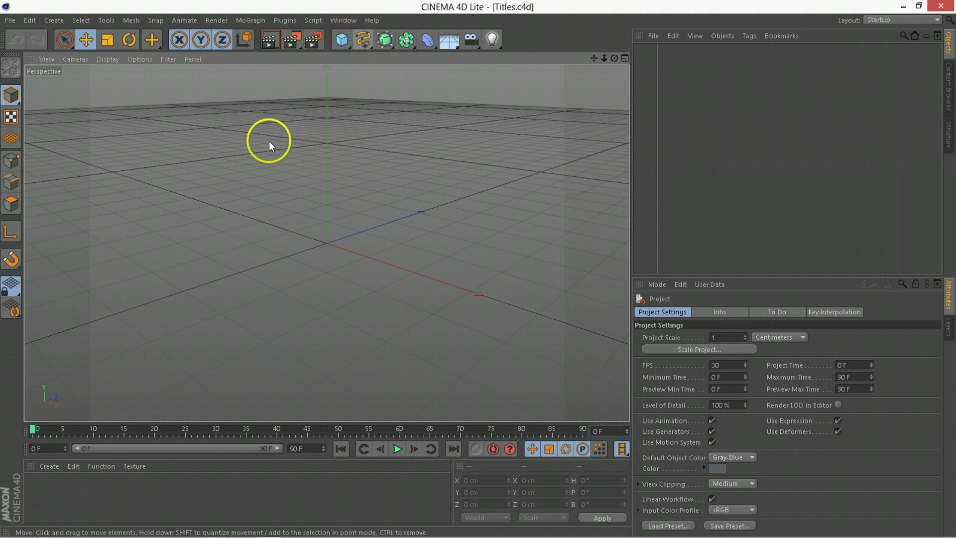
- Create a text spline object reading 'PremiumBeat.com'
mouse_move(364, 39)
mouse_down()
mouse_move(365, 64)
mouse_move(479, 172)
mouse_move(394, 147)
mouse_up()
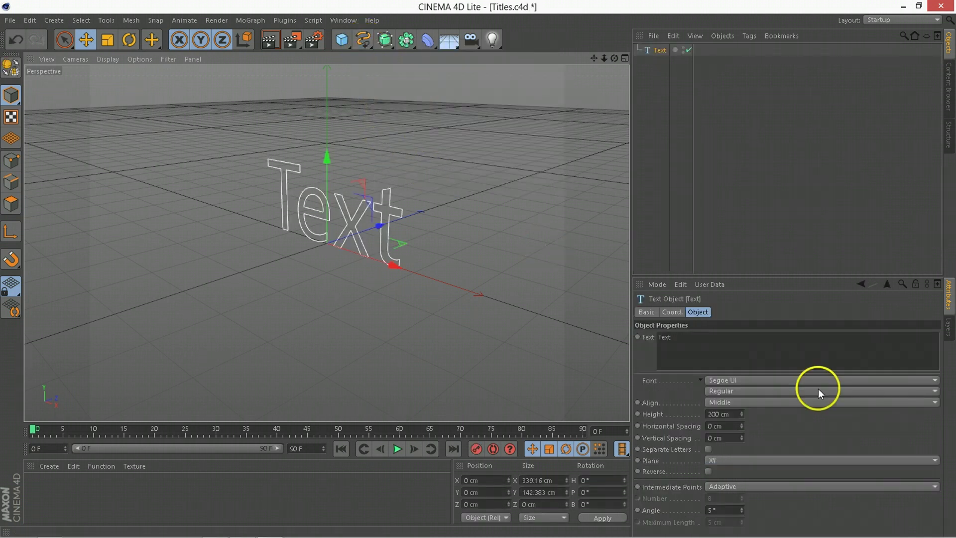
click(763, 348)
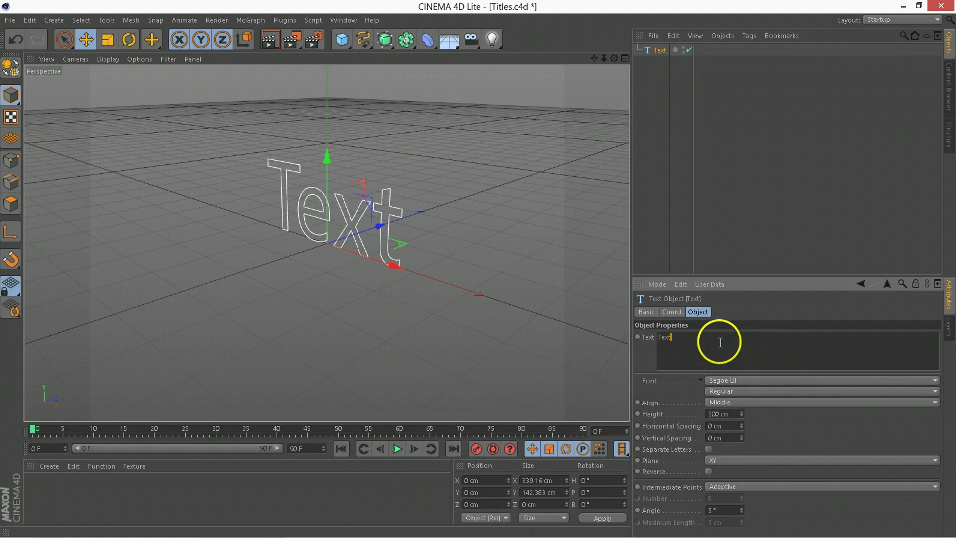
double_click(664, 337)
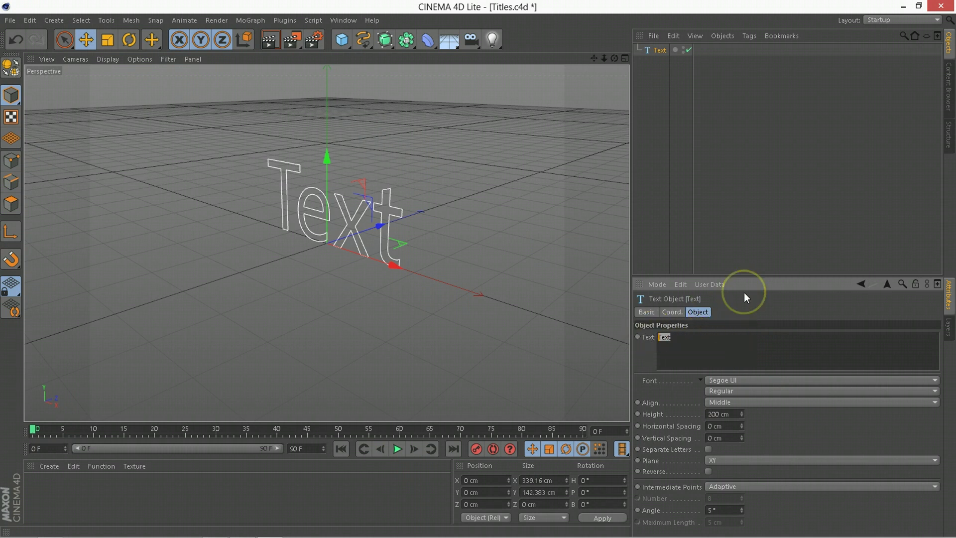
text(PremiumBeat)
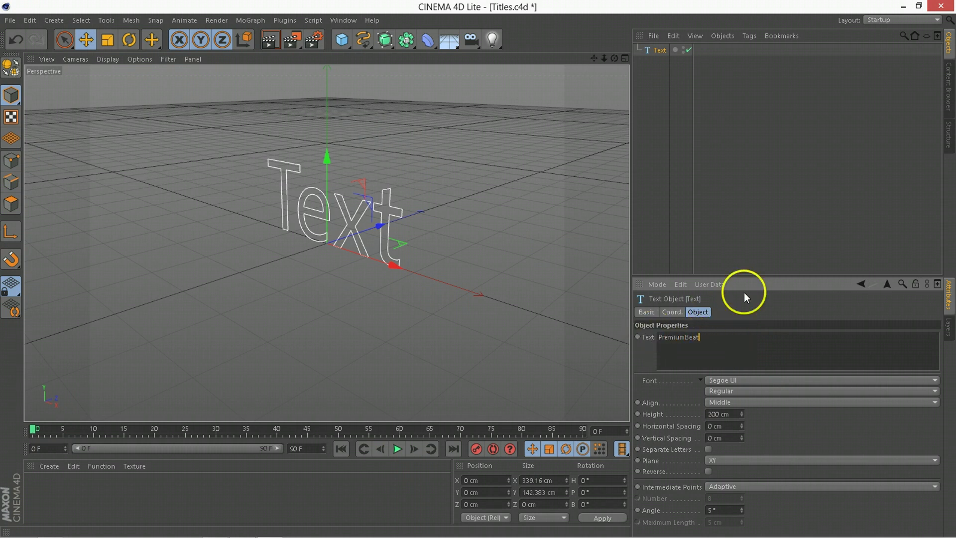
text(.com)
click(455, 234)
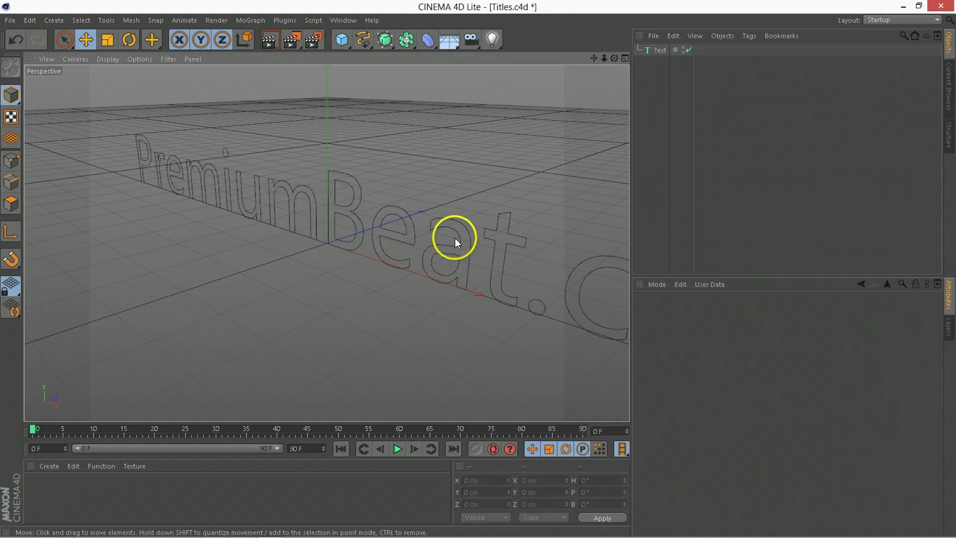
click(402, 224)
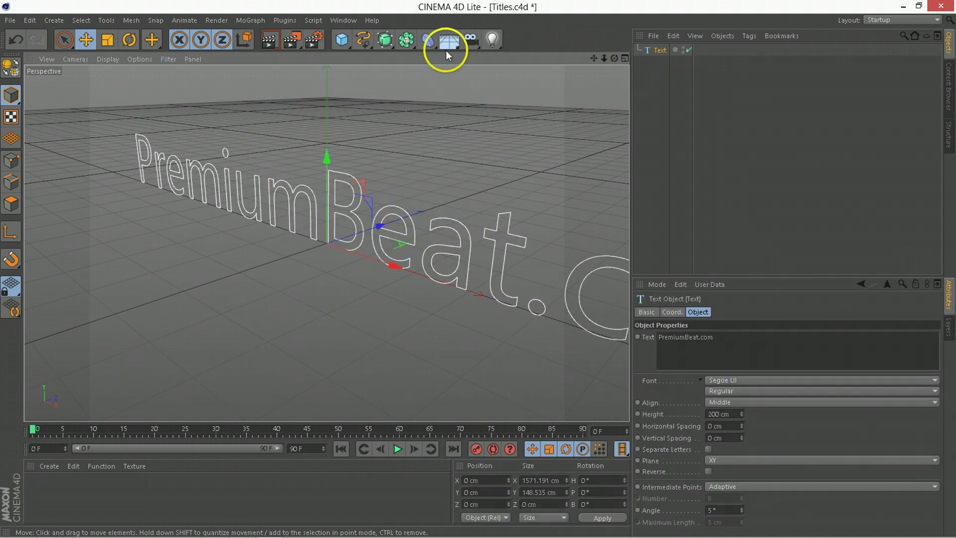
- Nest the text inside an Extrude NURBS and save Titles.c4d
drag(385, 39, 519, 57)
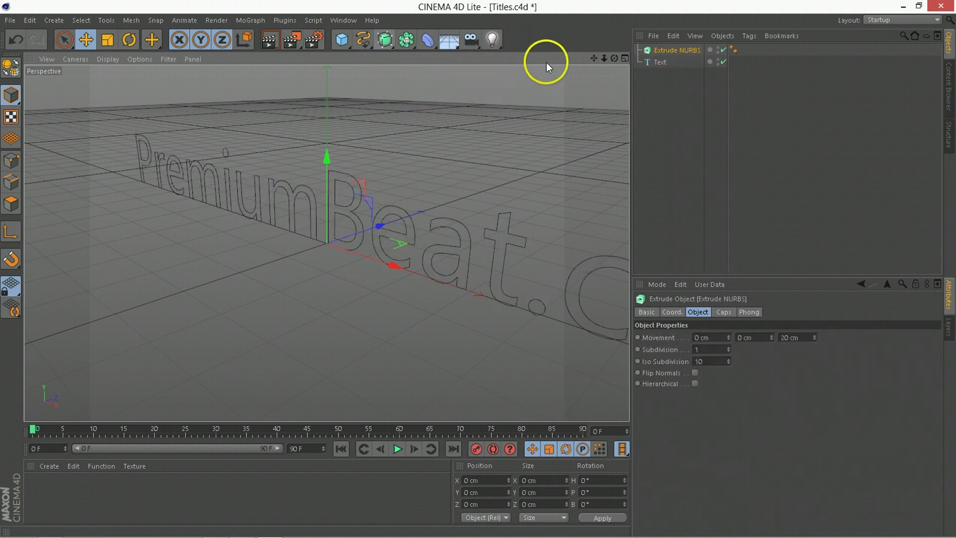
click(661, 61)
drag(668, 48, 667, 61)
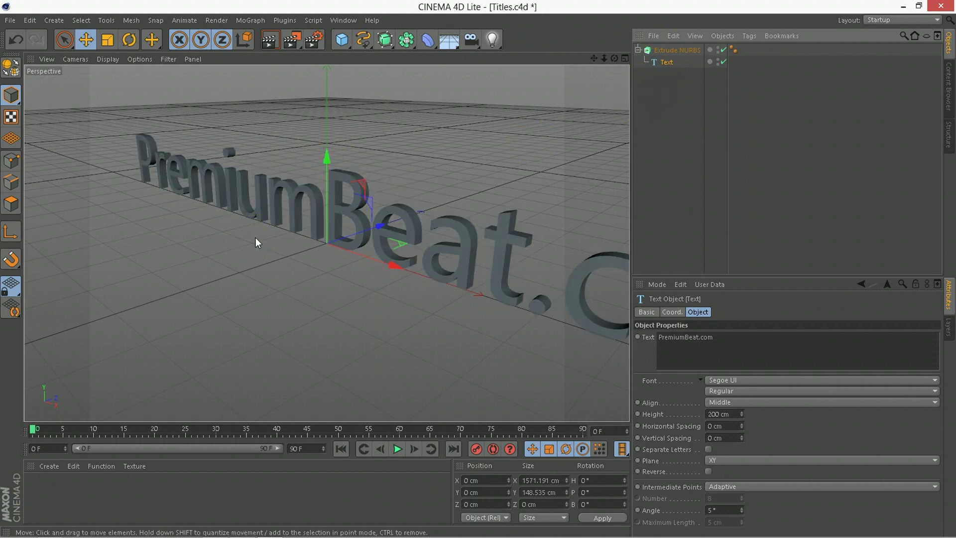
key(ctrl+s)
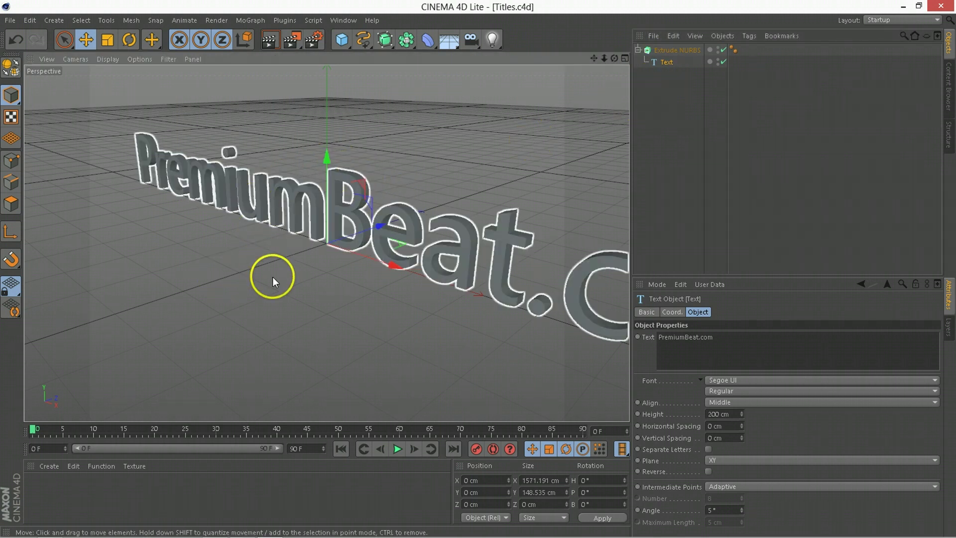
- Back in After Effects, preview the comp from frame 36, then select the Stabilized layer
mouse_move(255, 531)
click(216, 529)
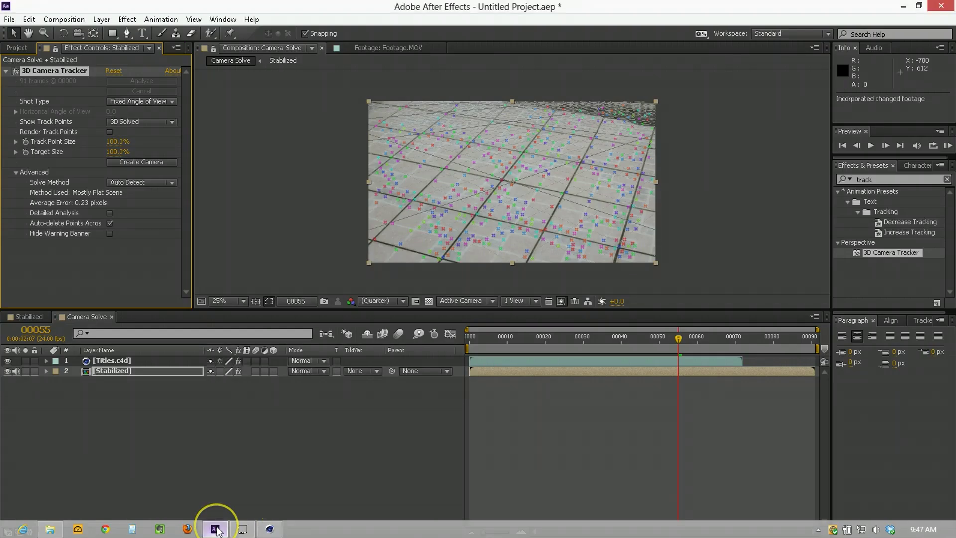
click(617, 428)
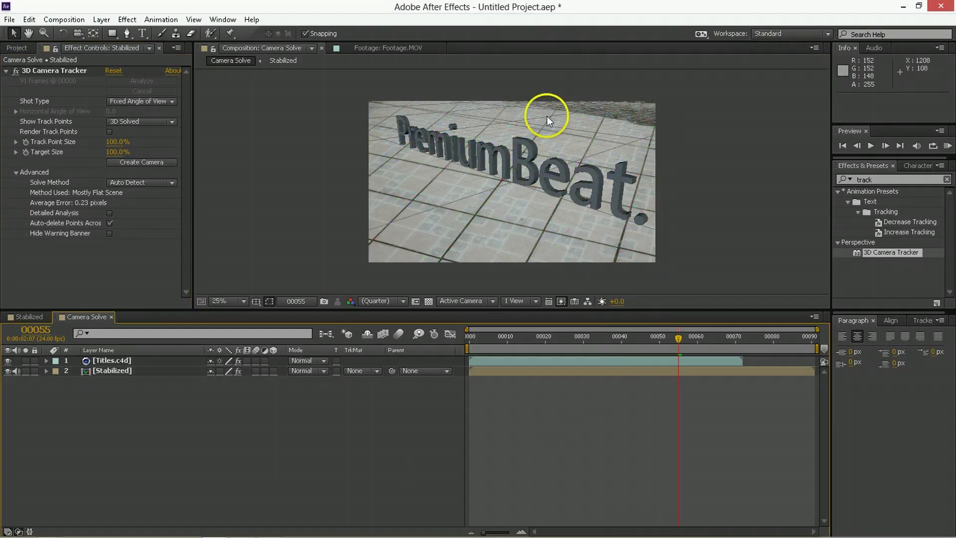
click(608, 335)
key(space)
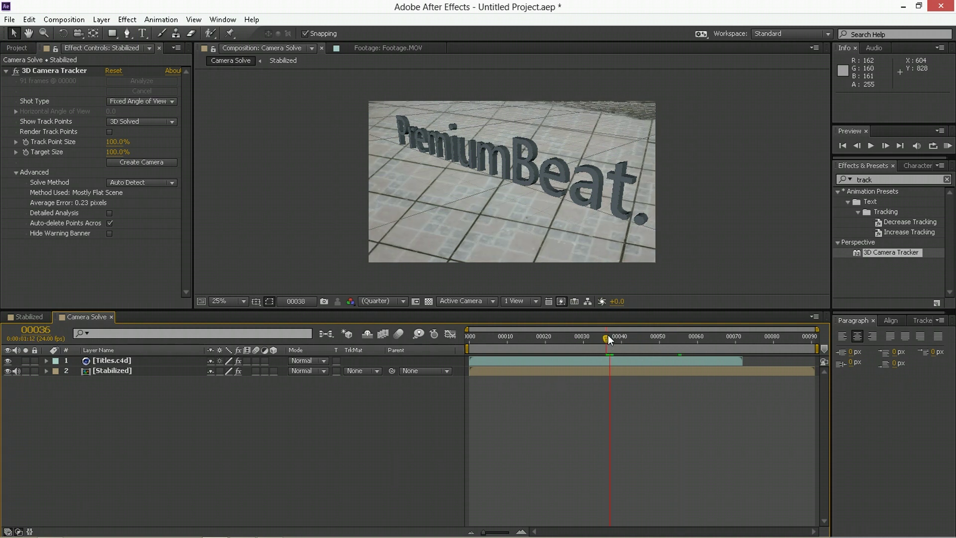
click(557, 131)
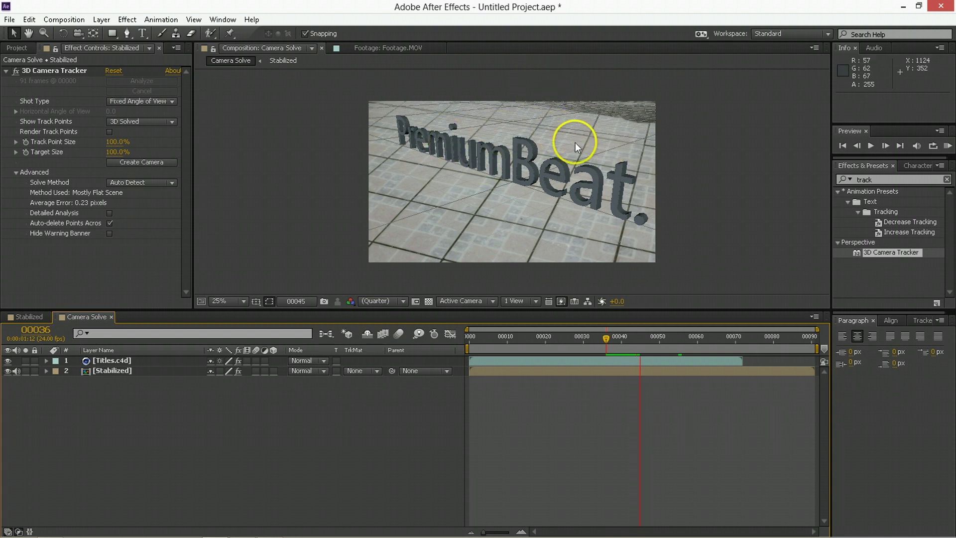
click(587, 322)
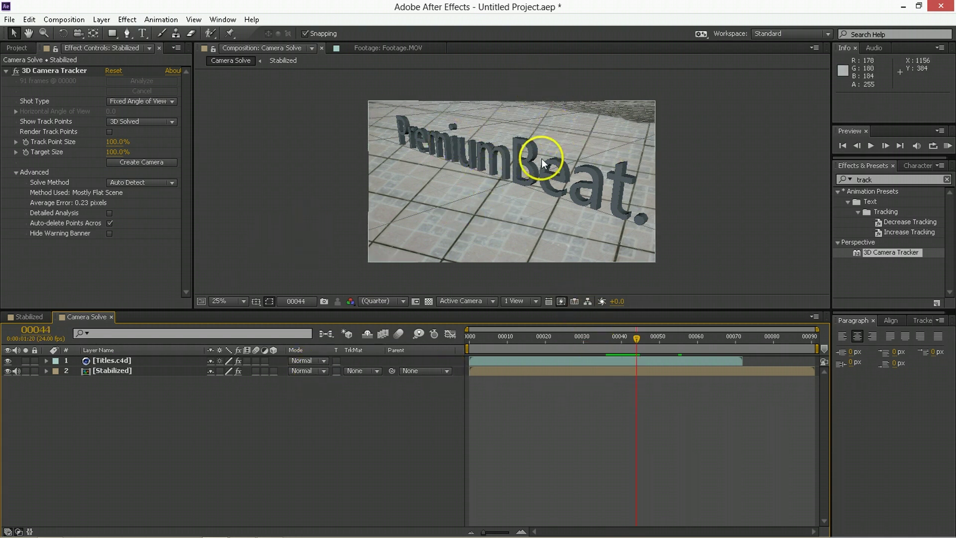
click(122, 372)
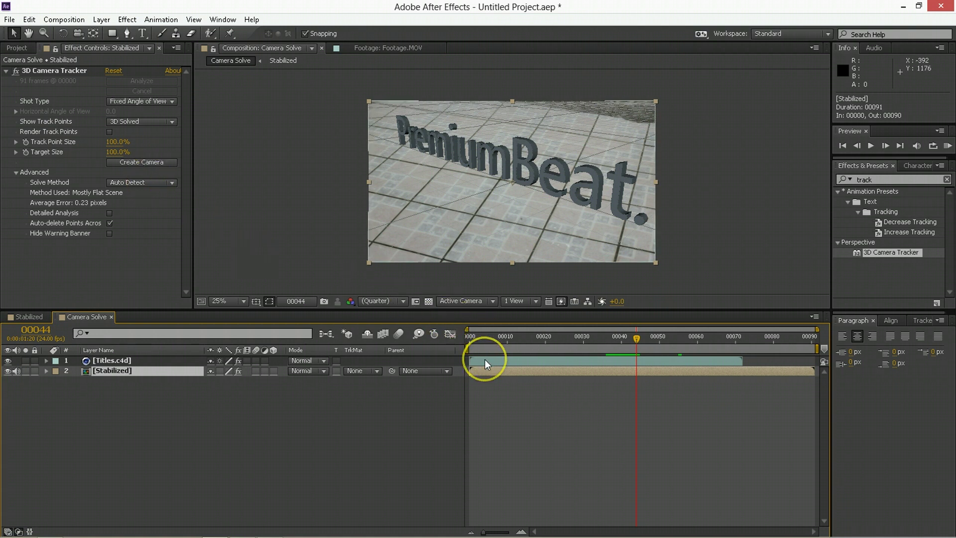
- Create a camera from the track solve and set Titles.c4d's CINEWARE camera to Comp Camera
click(127, 163)
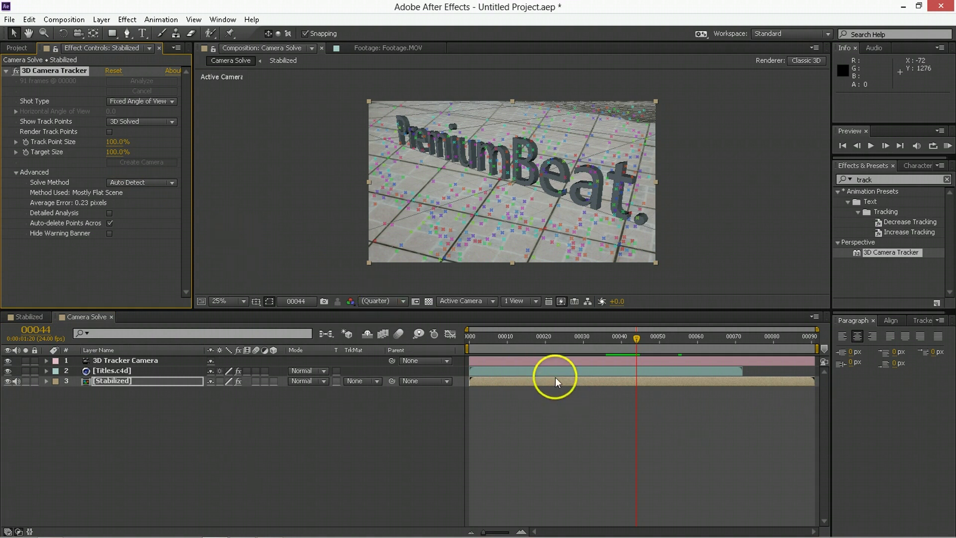
click(542, 371)
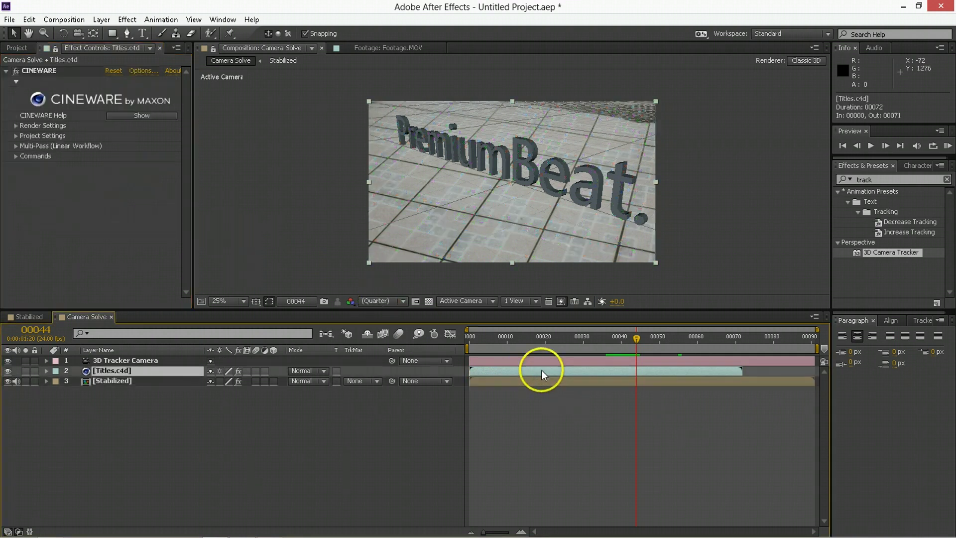
click(15, 125)
click(145, 180)
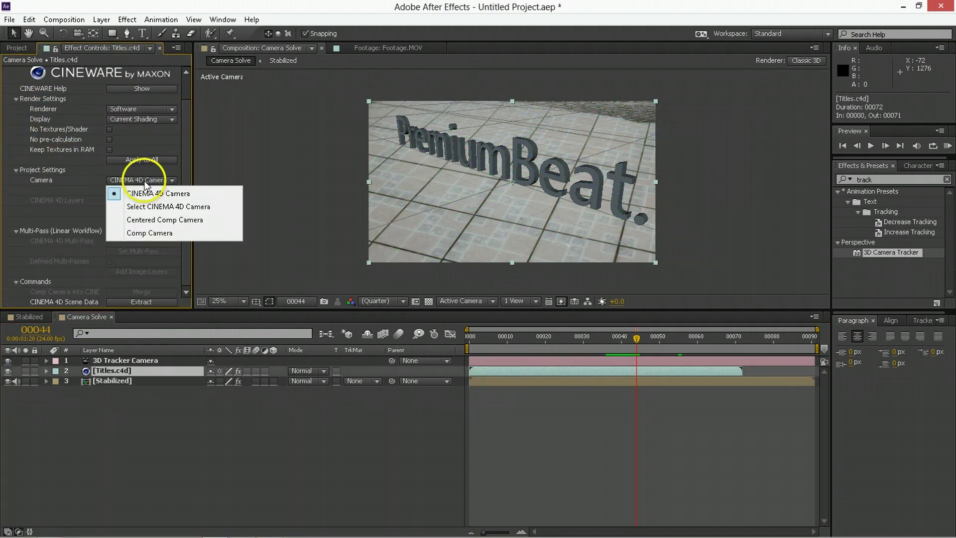
click(144, 232)
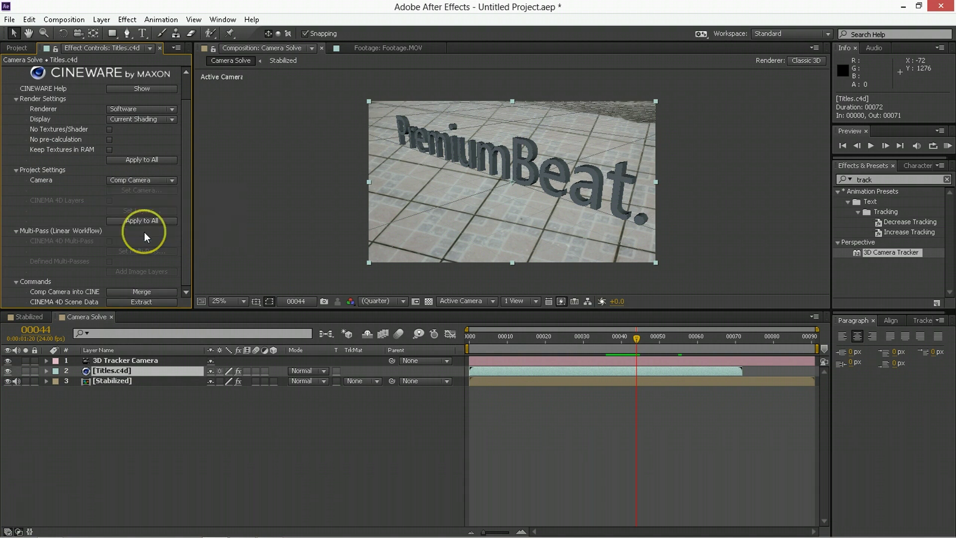
- Preview the comp from frame 4 to check the text through the tracked camera
click(516, 483)
key(space)
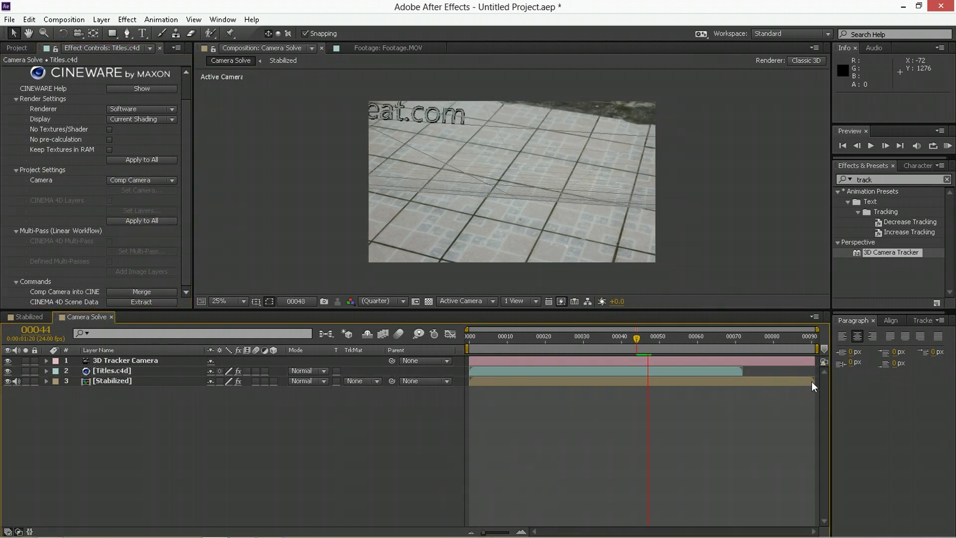
click(514, 340)
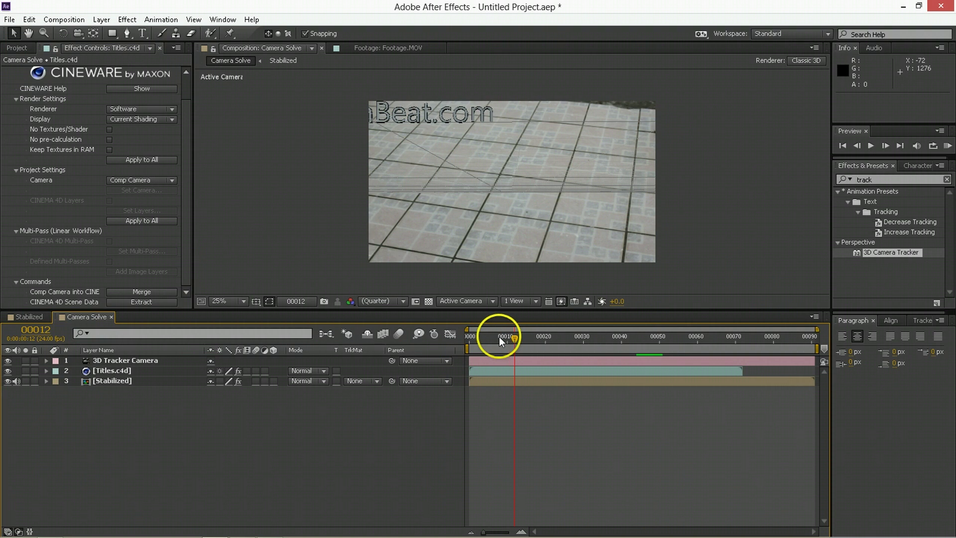
click(485, 340)
key(space)
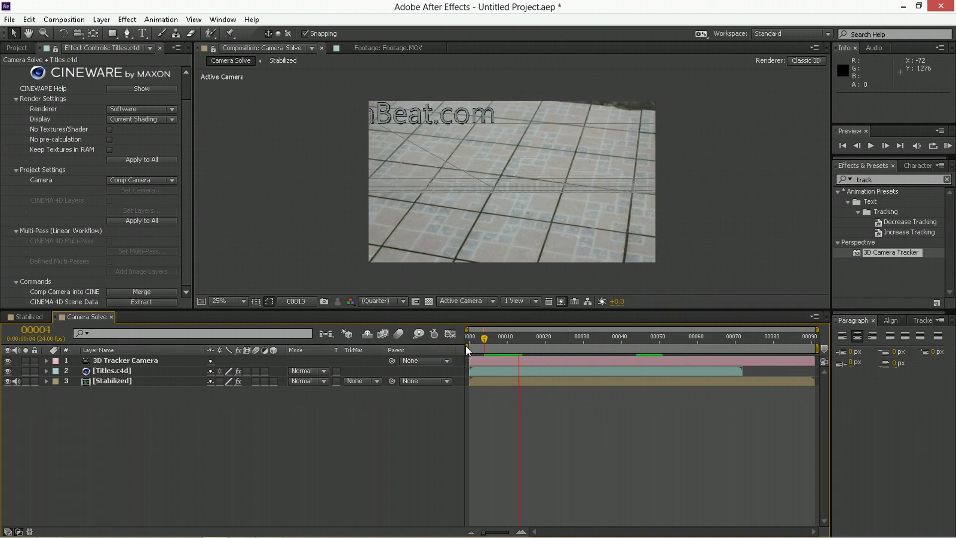
click(471, 199)
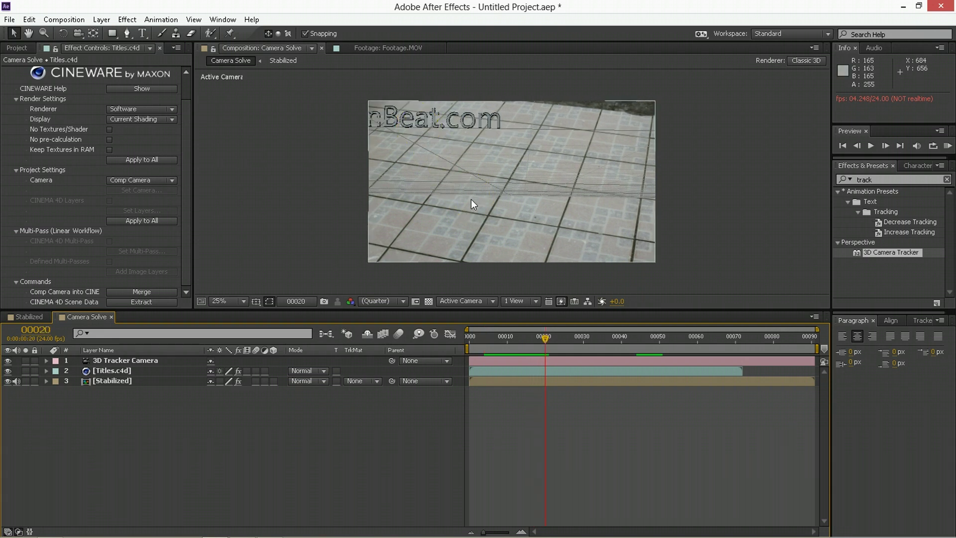
- Select the 3D Tracker Camera layer for removal
click(585, 349)
click(586, 357)
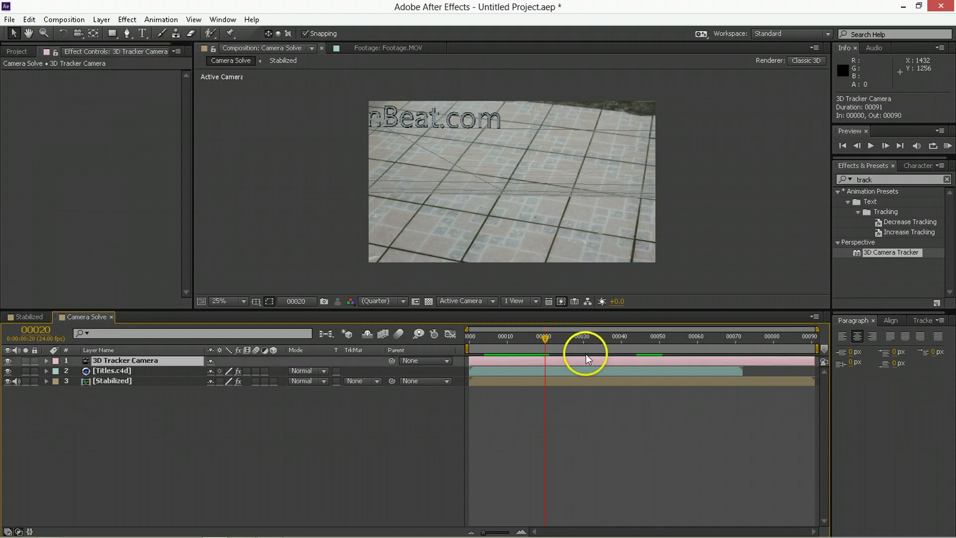
key(alt+Tab)
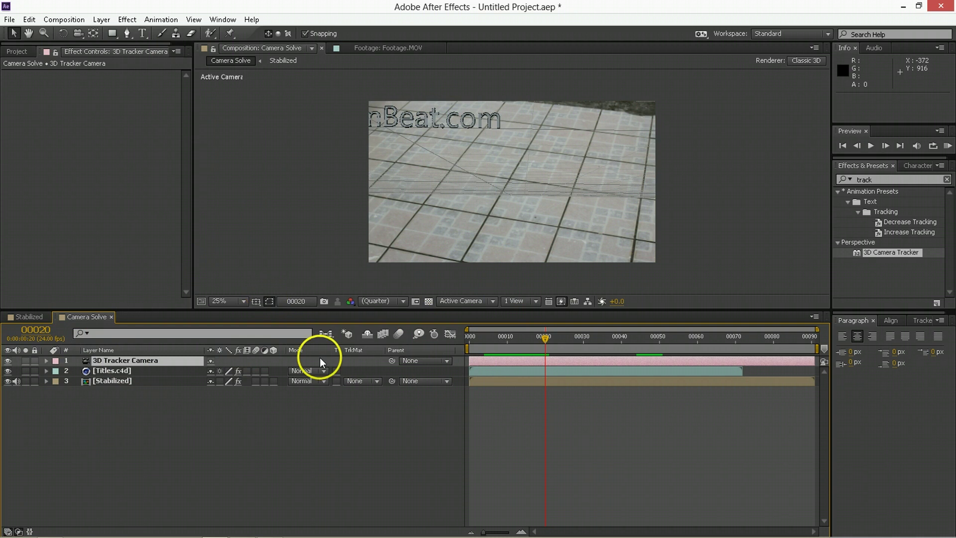
click(558, 361)
- Delete the 3D Tracker Camera layer and show the Stabilized layer's solved track points
key(Delete)
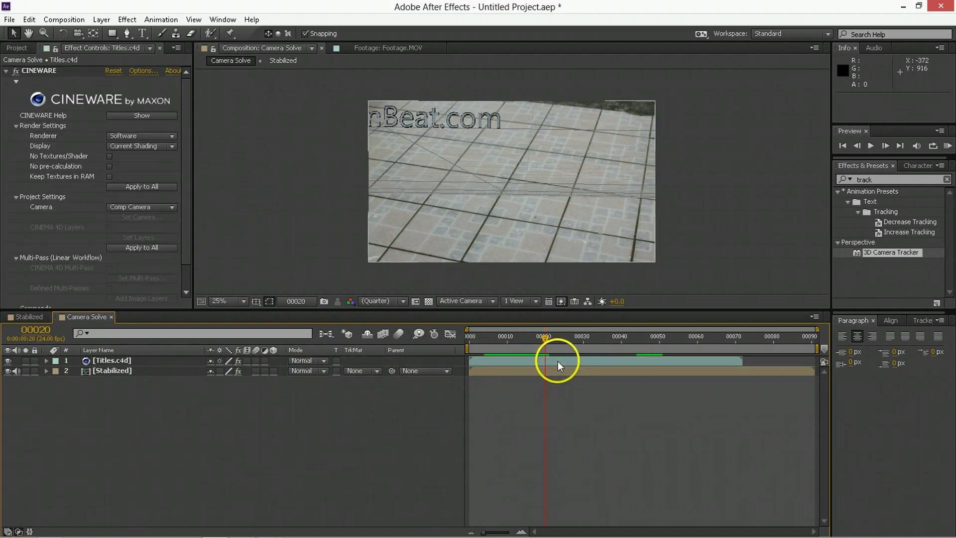
click(511, 373)
click(73, 70)
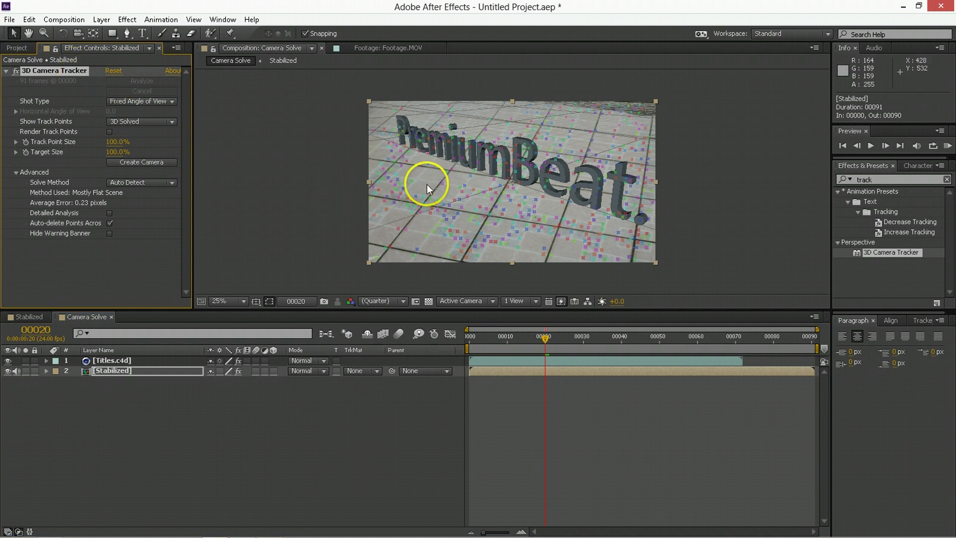
- Set the ground plane and origin from track points in the middle of the tiled floor
click(483, 178)
drag(479, 187, 514, 200)
right_click(498, 197)
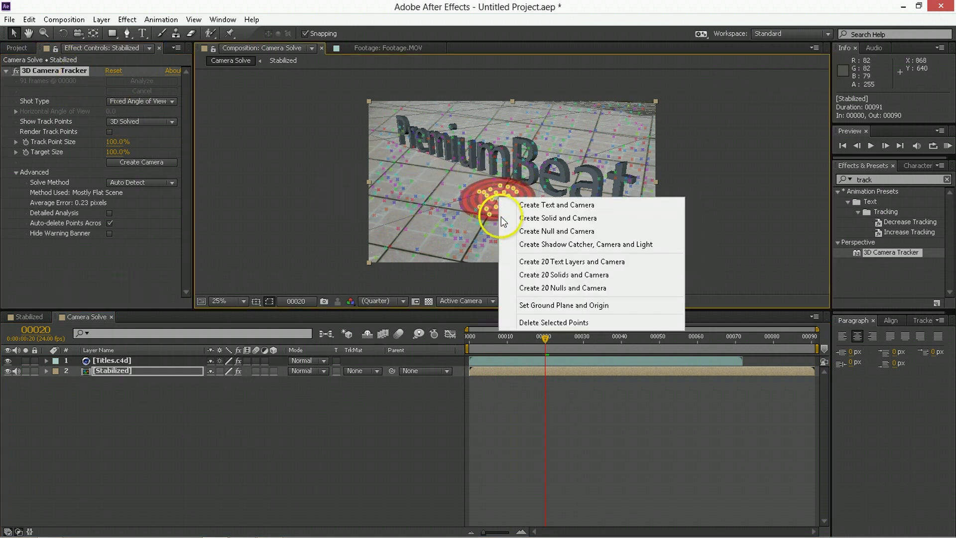
click(538, 306)
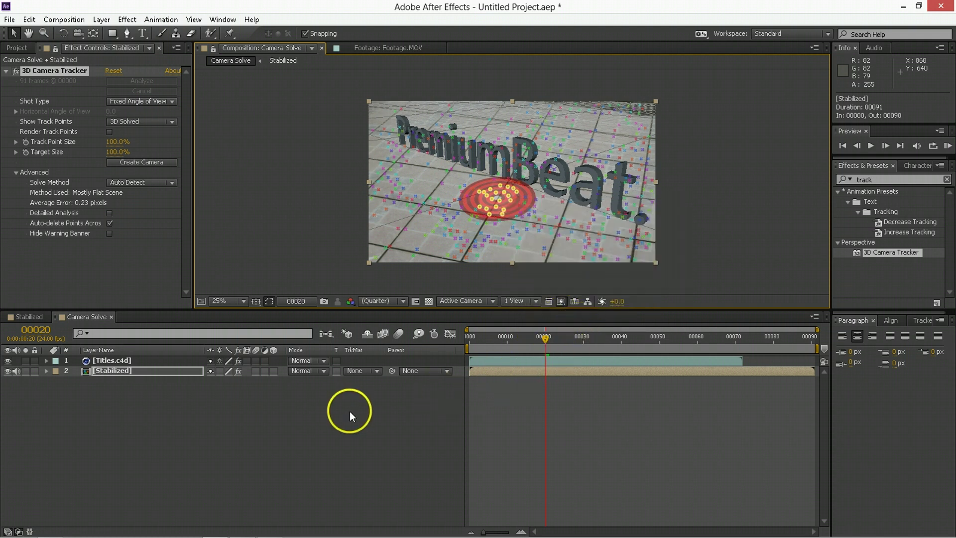
click(140, 166)
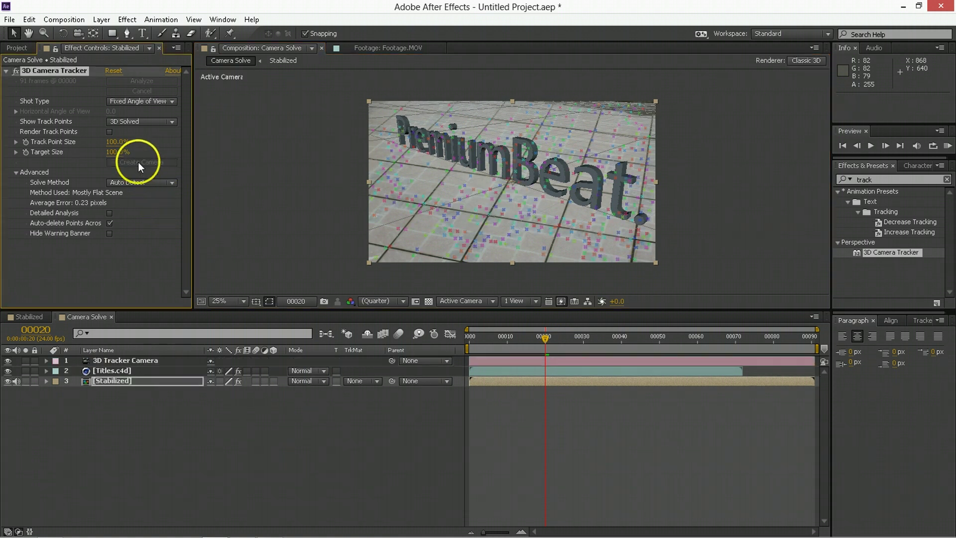
click(499, 184)
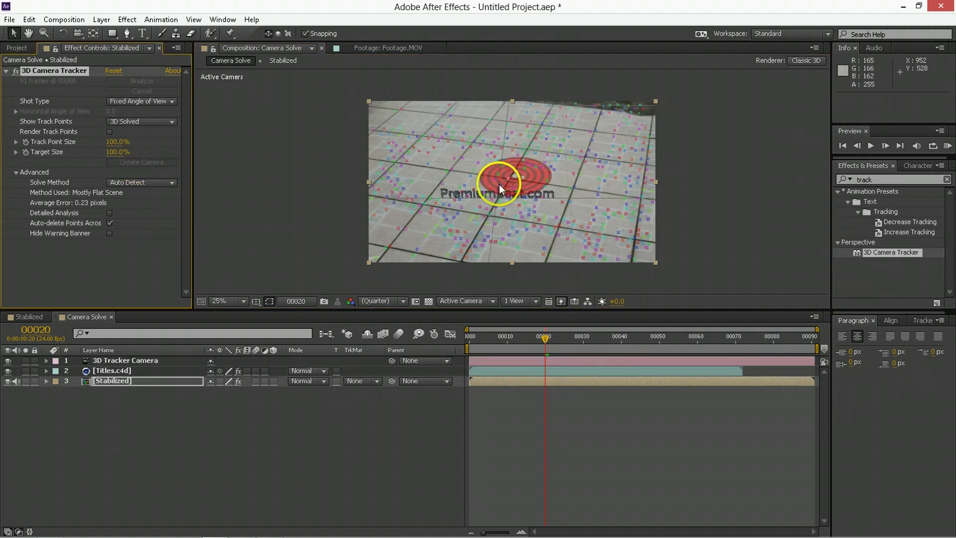
click(603, 458)
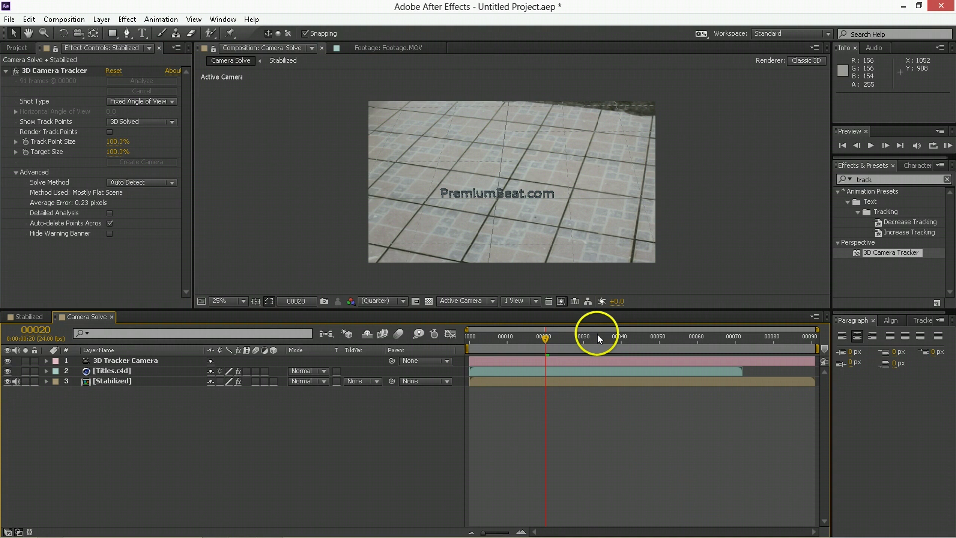
key(space)
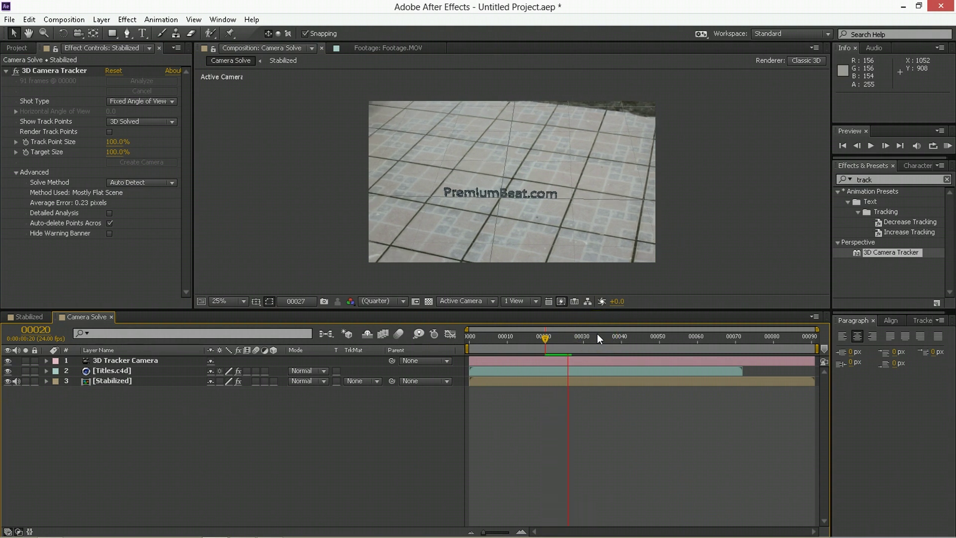
click(479, 197)
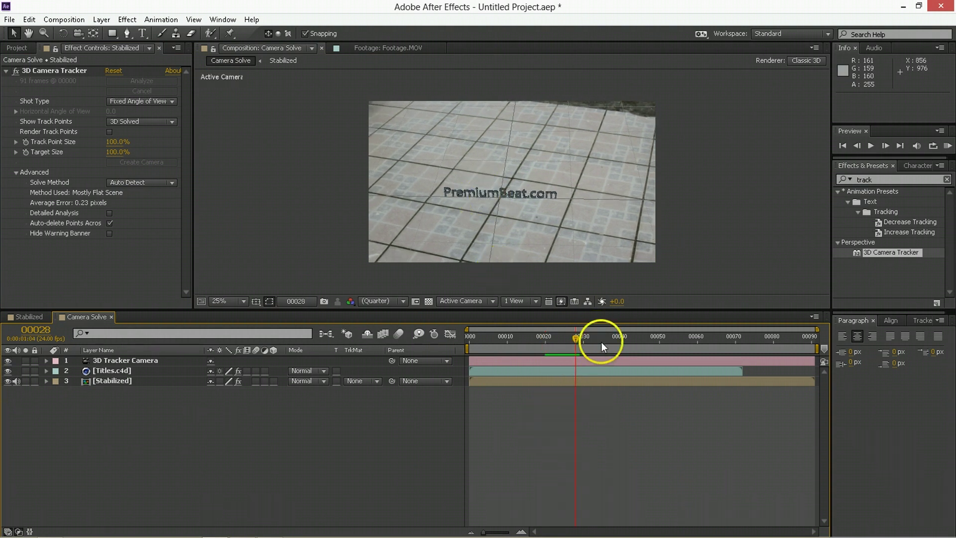
drag(601, 341, 683, 344)
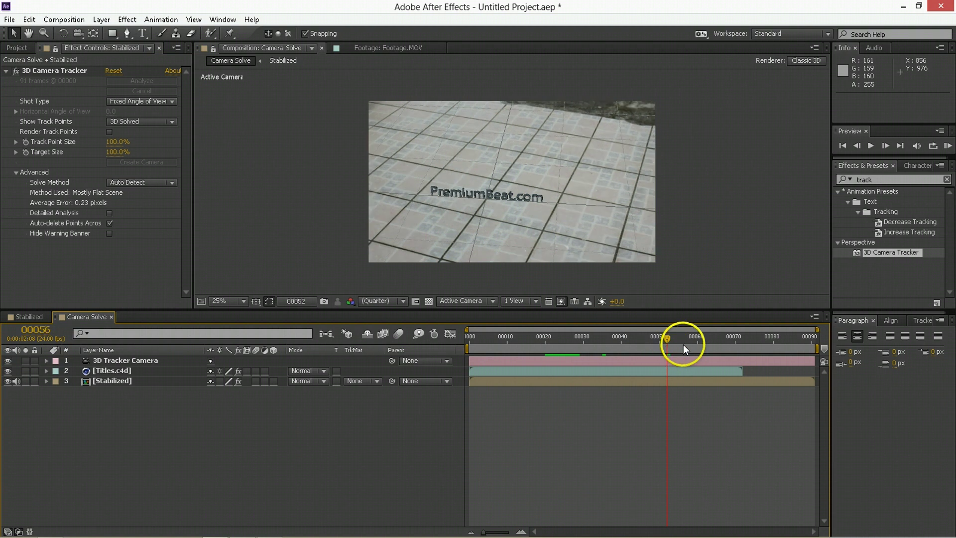
click(538, 343)
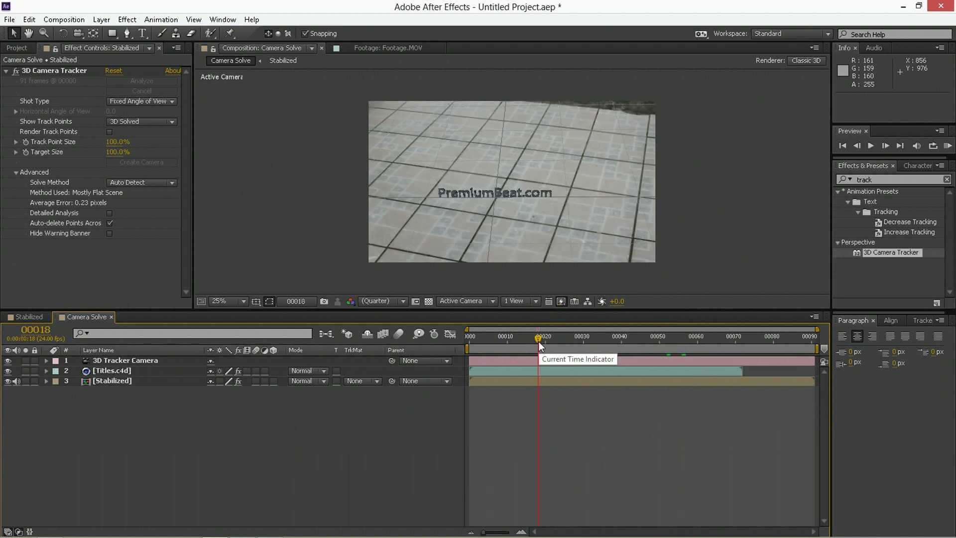
key(space)
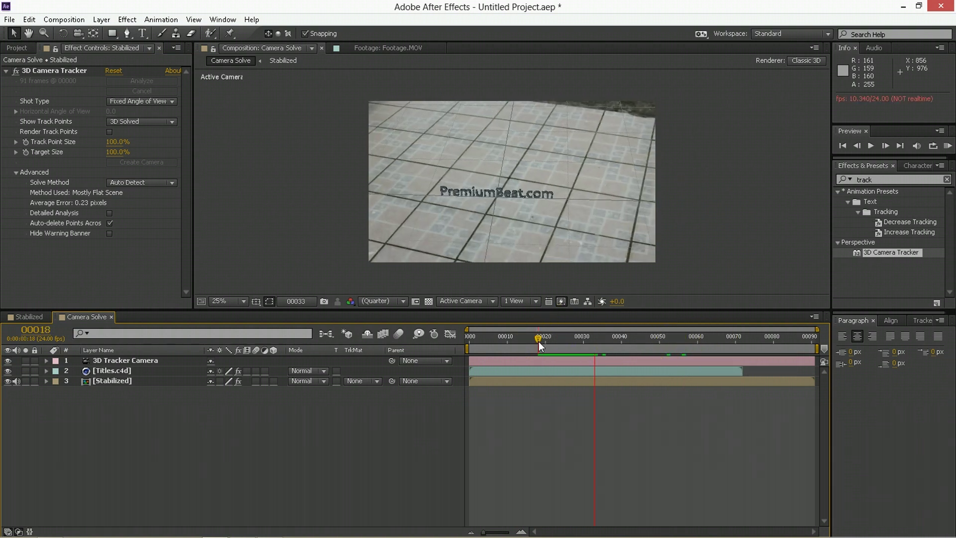
click(542, 344)
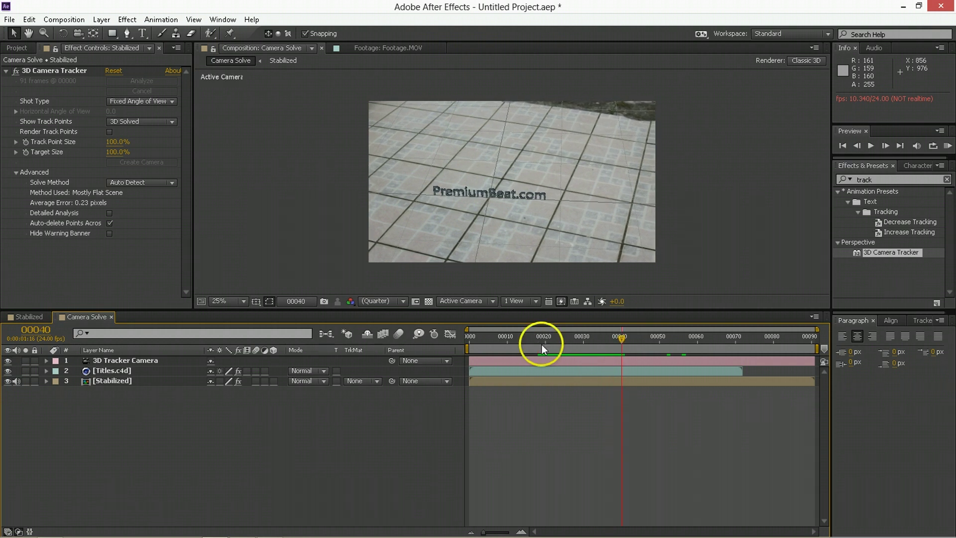
click(576, 372)
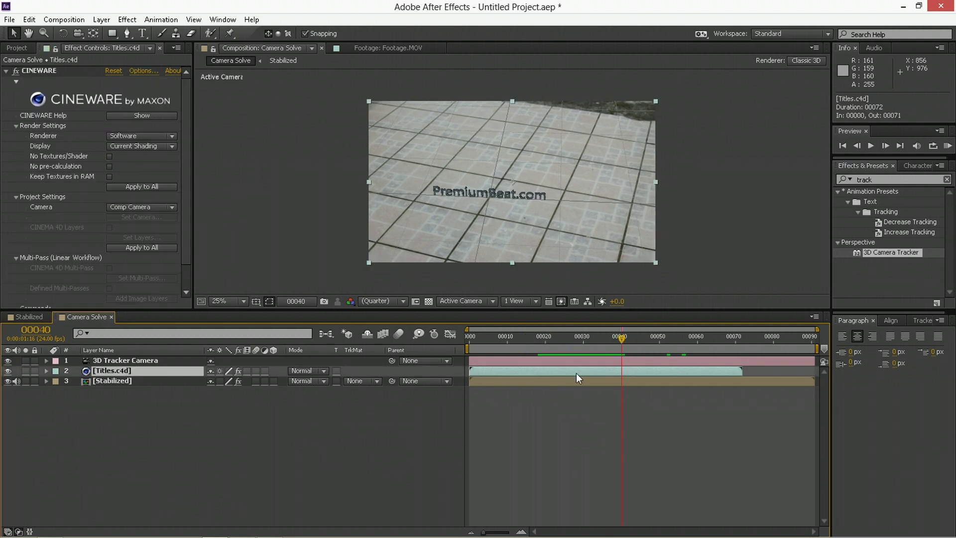
- Select the Titles.c4d layer and its footage item in the Project panel
mouse_move(594, 341)
mouse_down()
mouse_move(579, 333)
mouse_move(594, 335)
mouse_up()
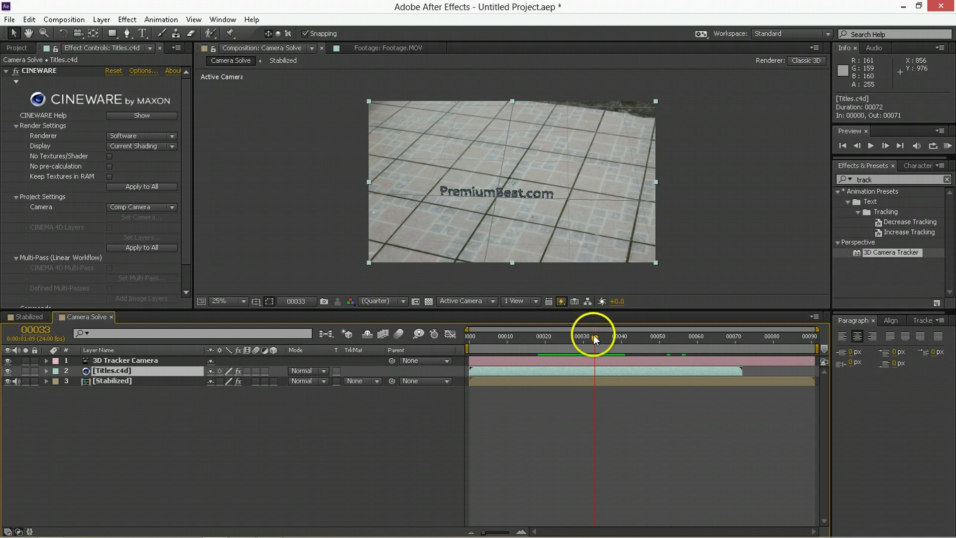
click(127, 390)
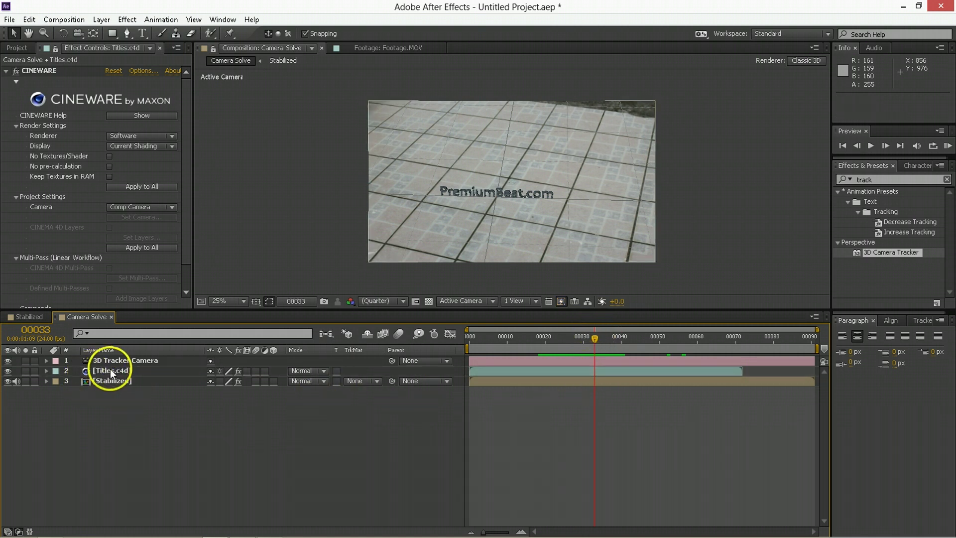
click(110, 370)
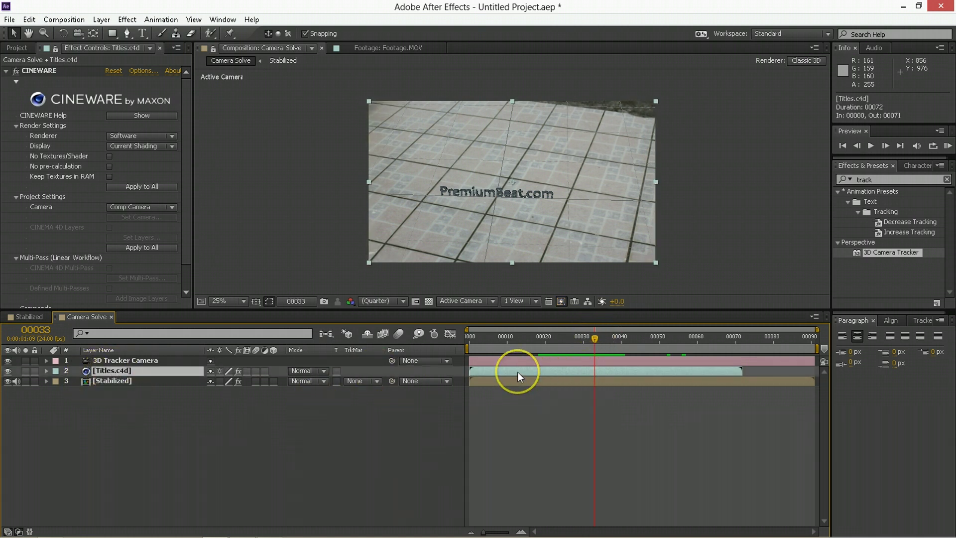
click(14, 48)
click(104, 223)
click(95, 187)
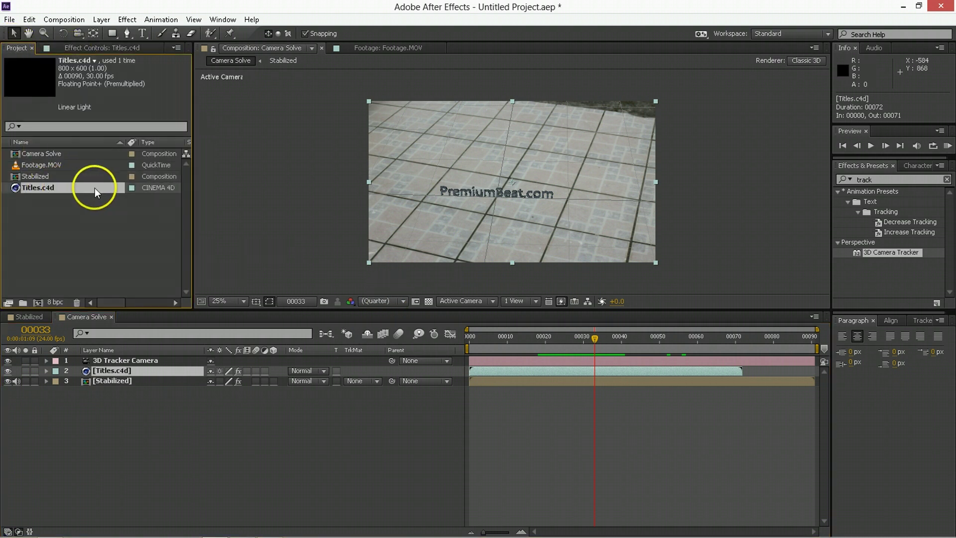
- Conform Titles.c4d to 24 fps and extend its layer to the comp end
right_click(52, 189)
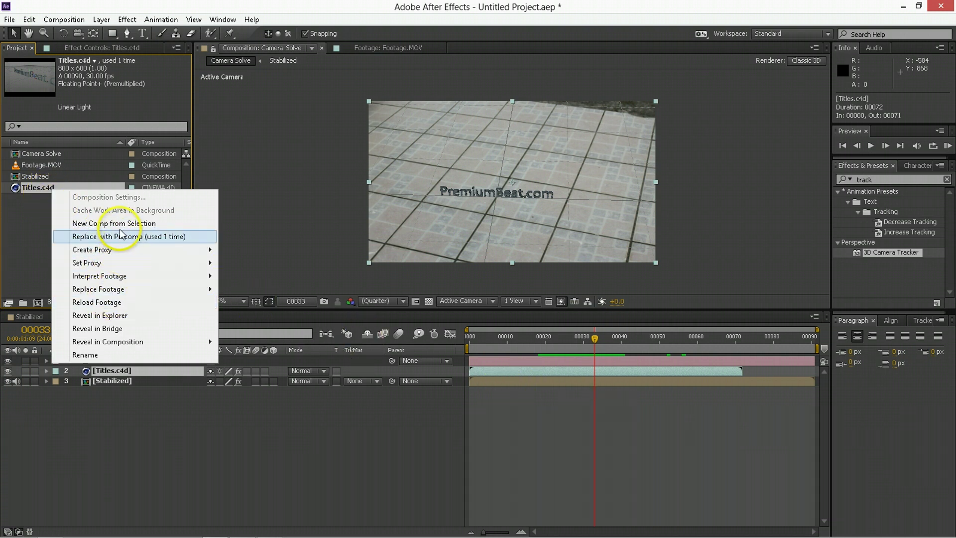
mouse_move(127, 277)
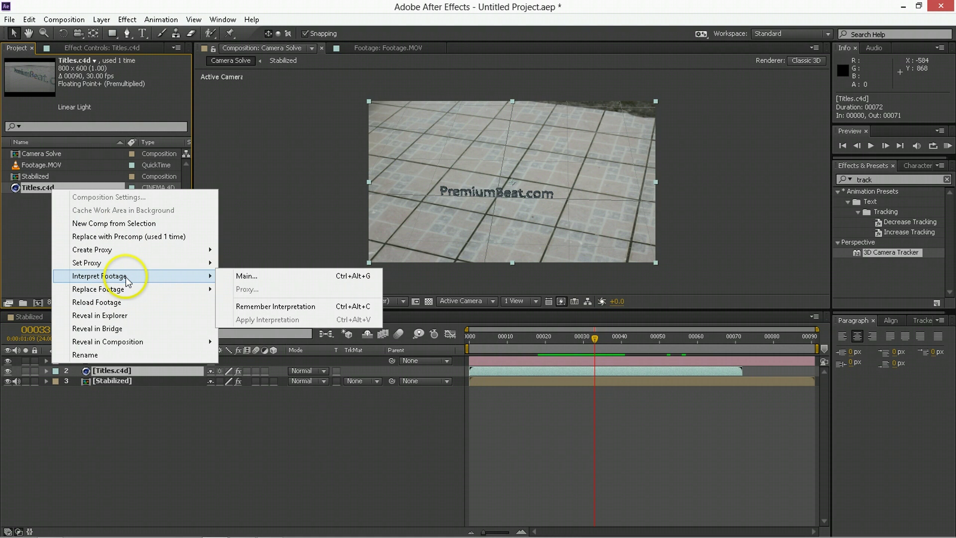
click(238, 277)
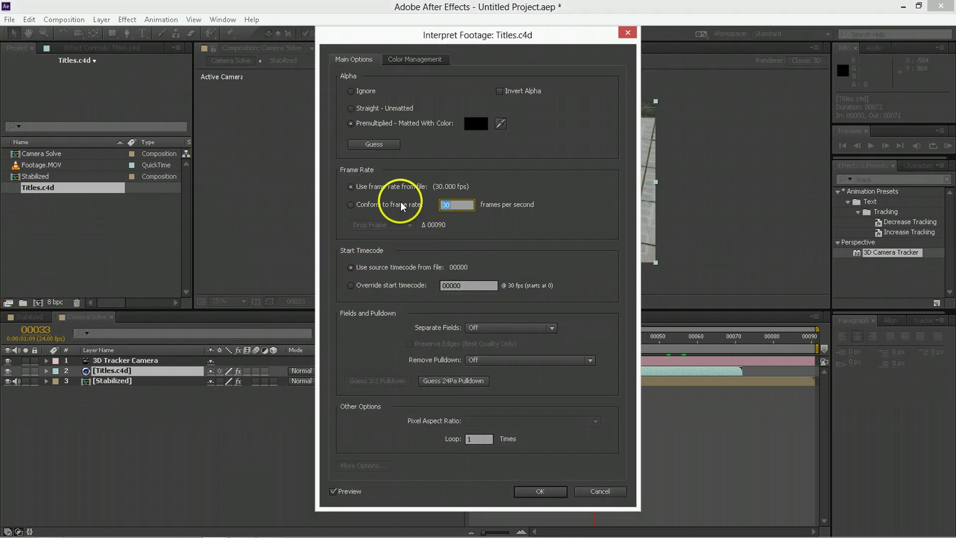
click(387, 204)
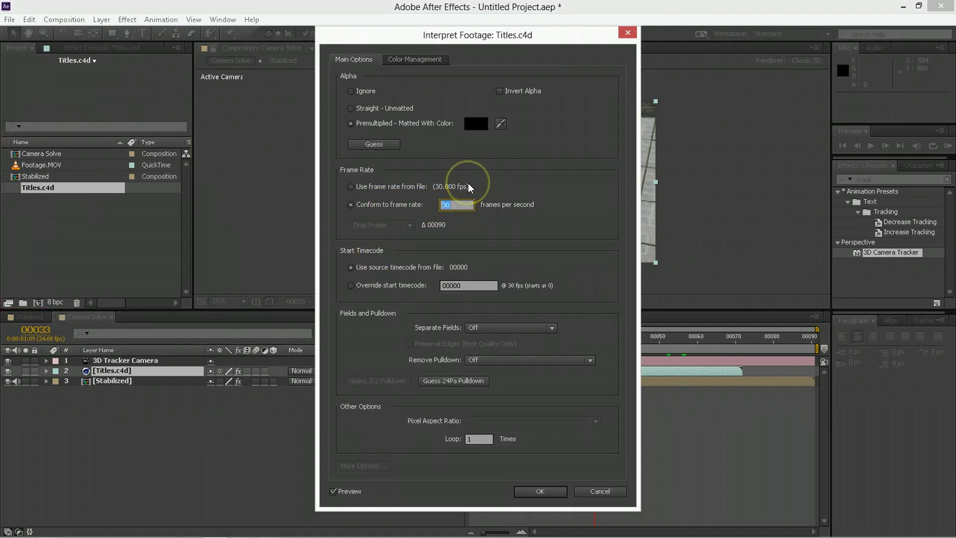
text(24)
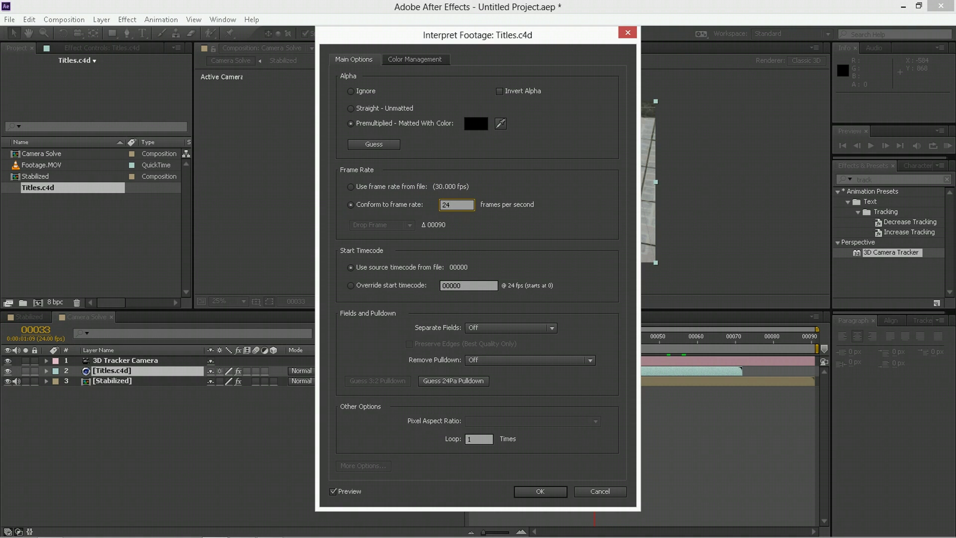
key(Return)
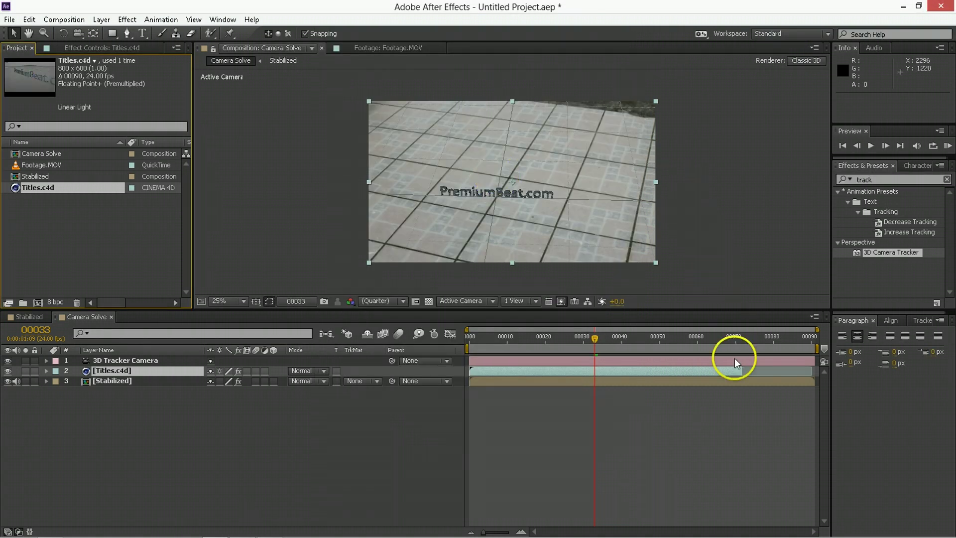
drag(745, 372, 813, 360)
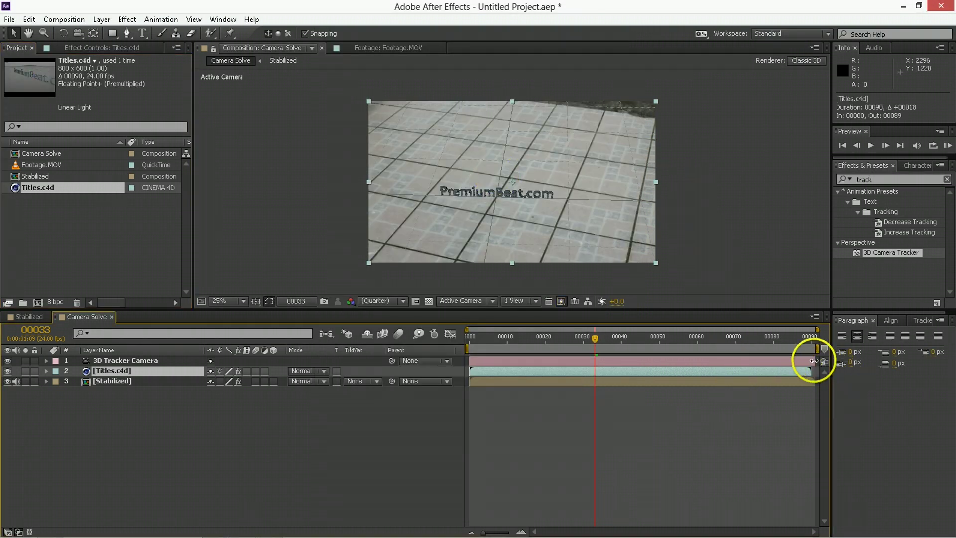
click(799, 342)
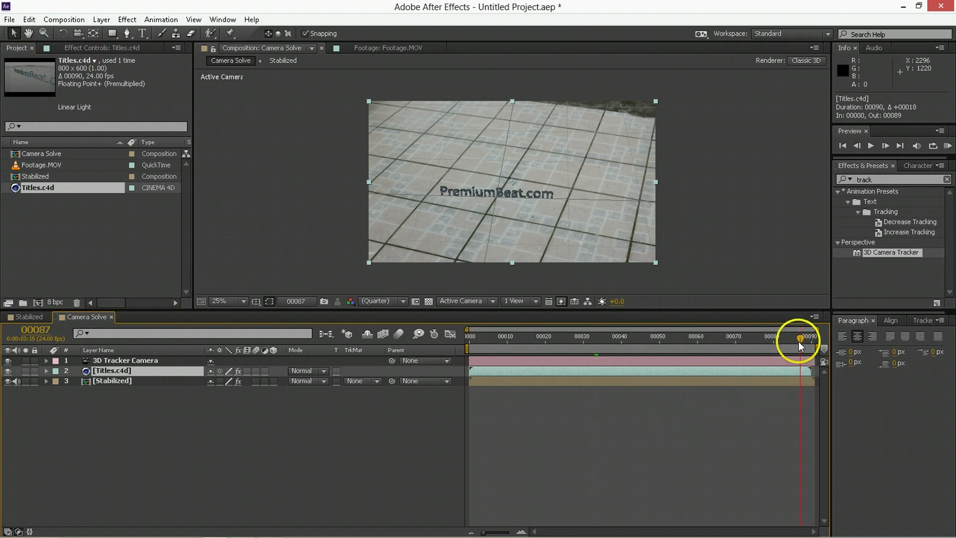
- In CINEMA 4D Lite, set the Titles.c4d project frame rate to 24 FPS
mouse_move(249, 529)
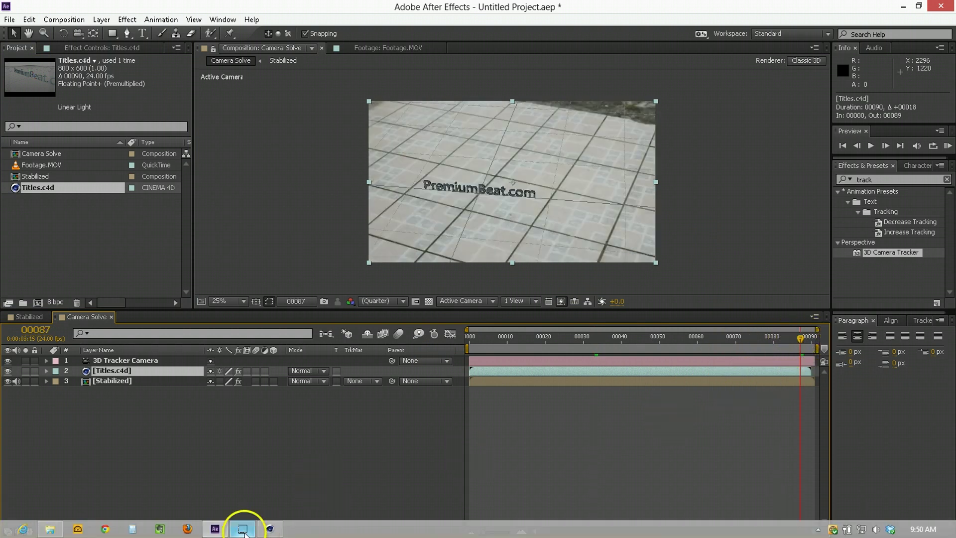
click(269, 529)
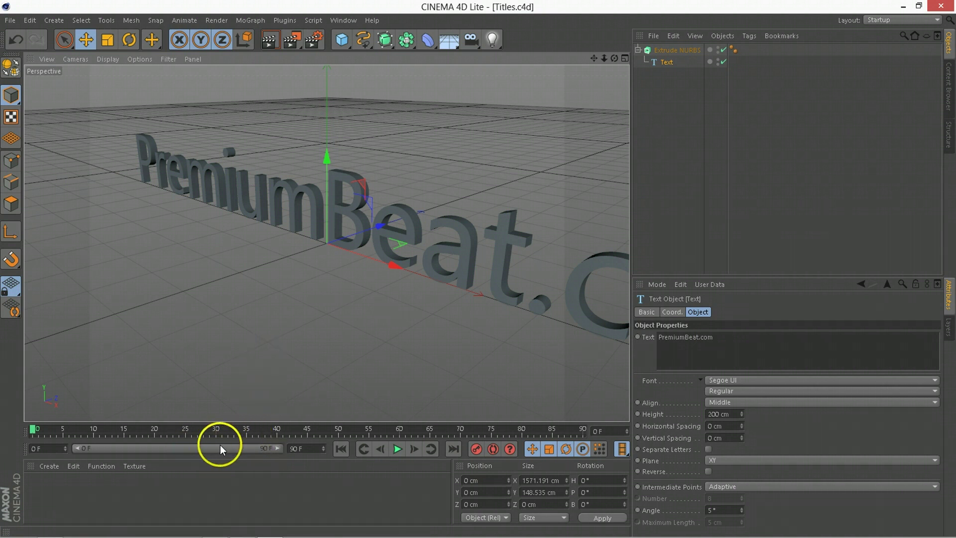
click(293, 448)
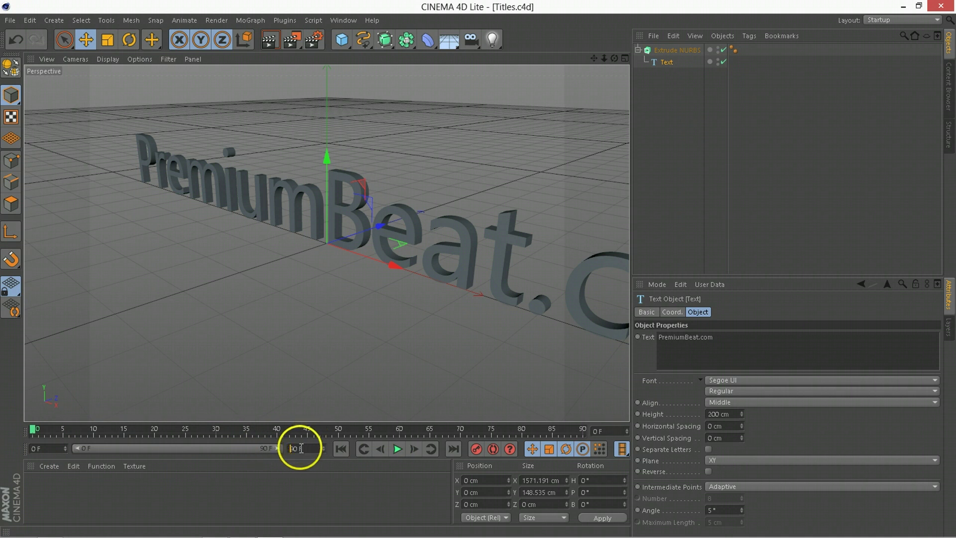
double_click(296, 449)
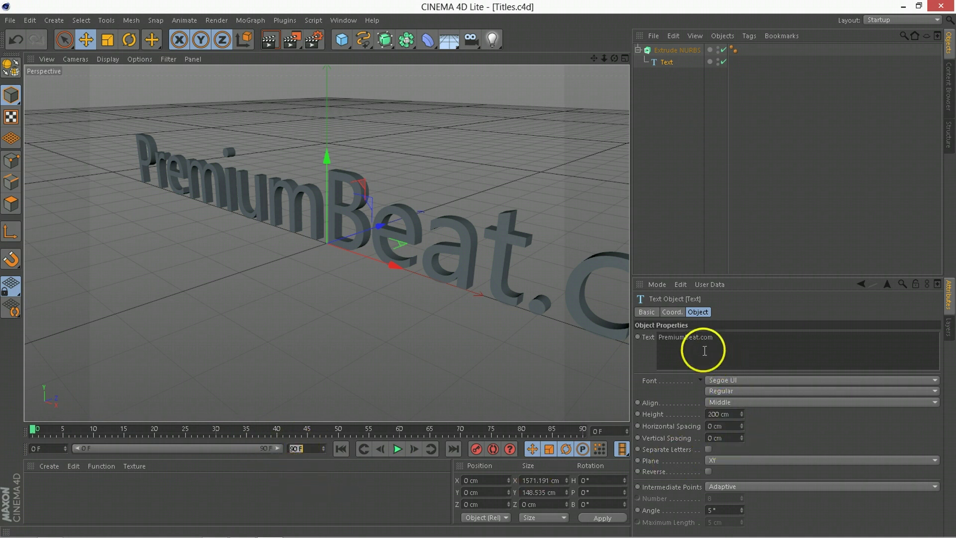
click(30, 20)
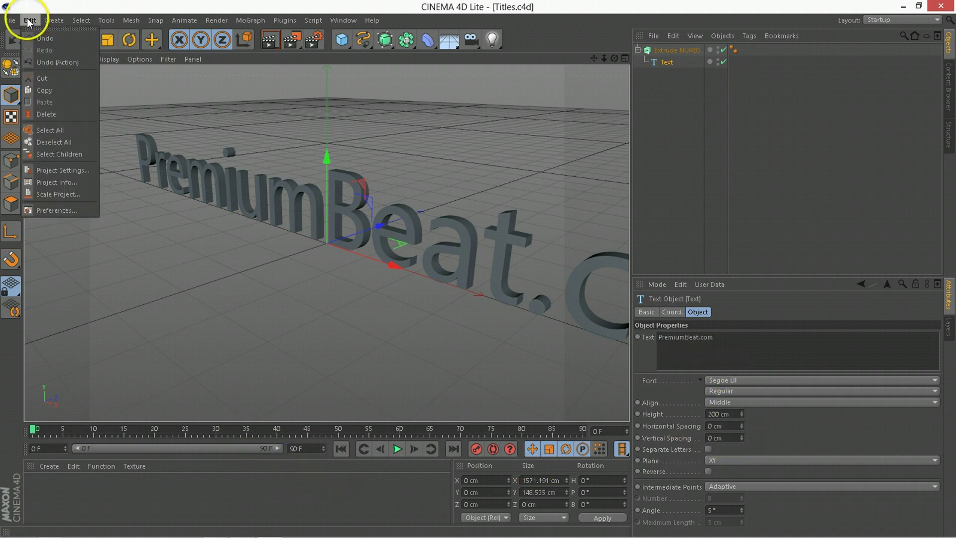
click(65, 170)
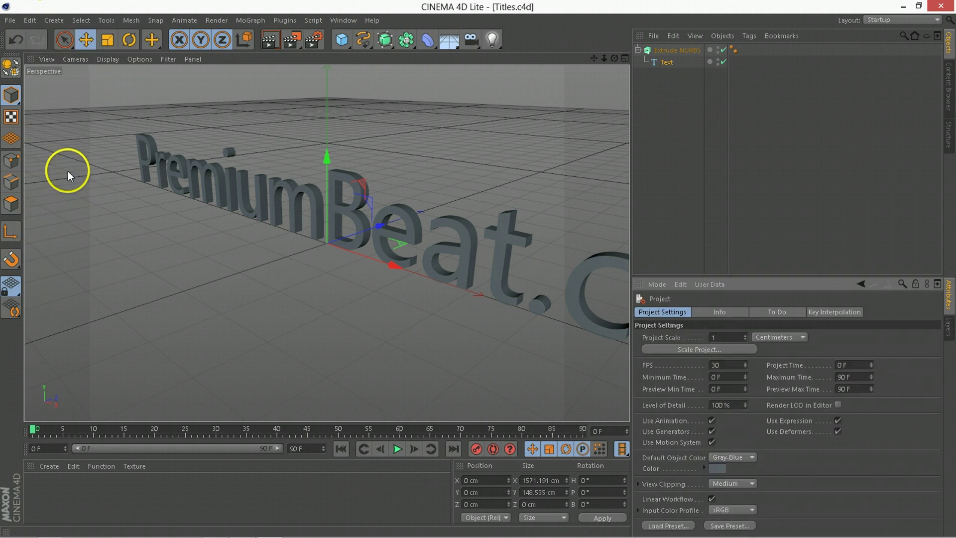
double_click(728, 366)
text(24)
key(Return)
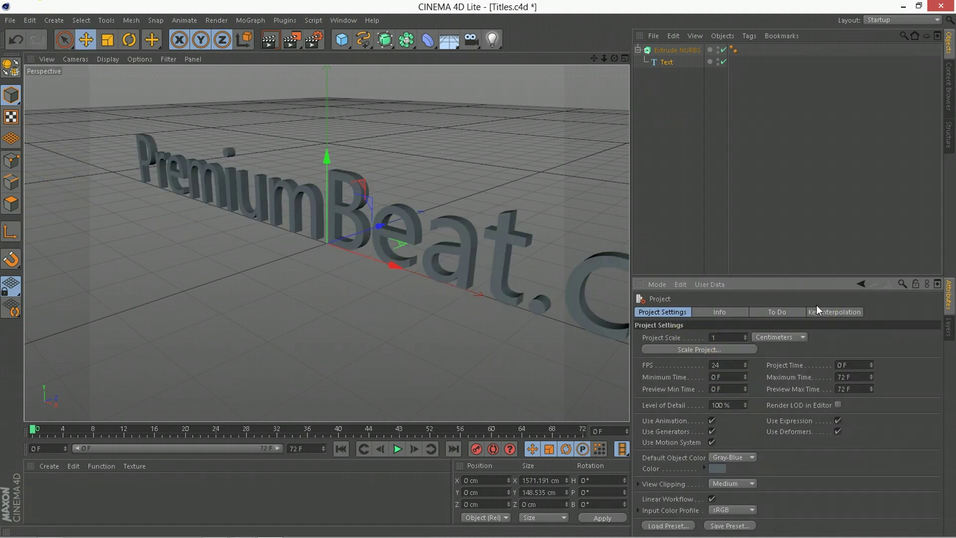
- Set the timeline end frame to 91 F and save the project
double_click(295, 448)
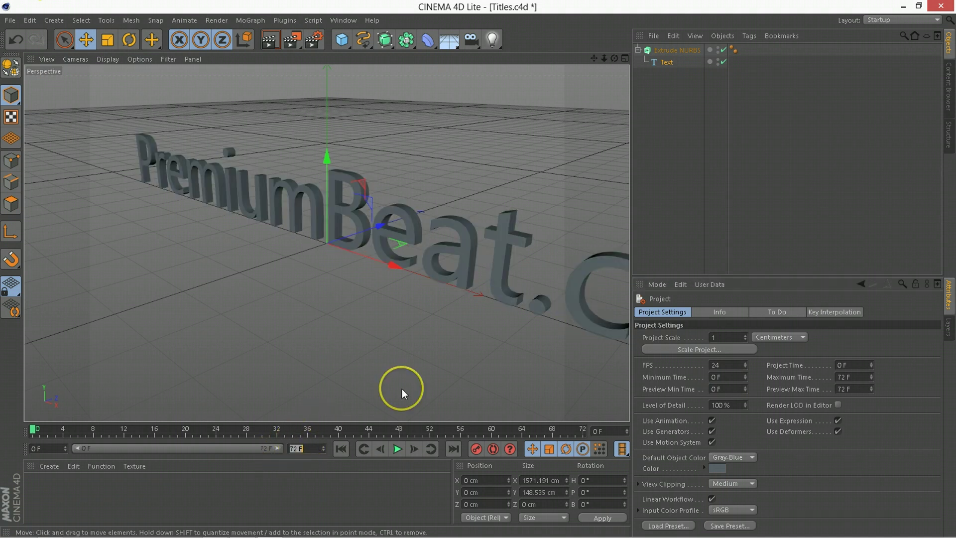
text(91)
key(Return)
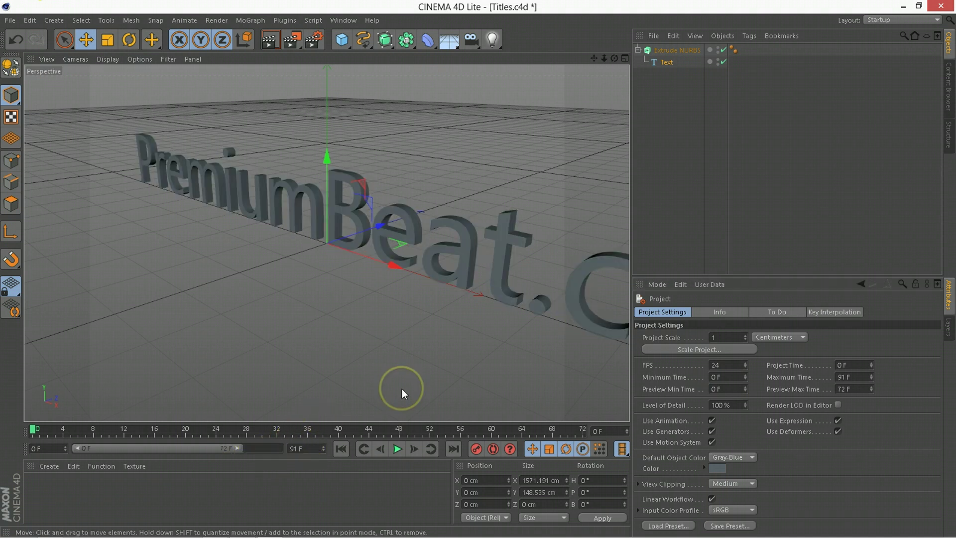
key(ctrl+s)
key(alt+Tab)
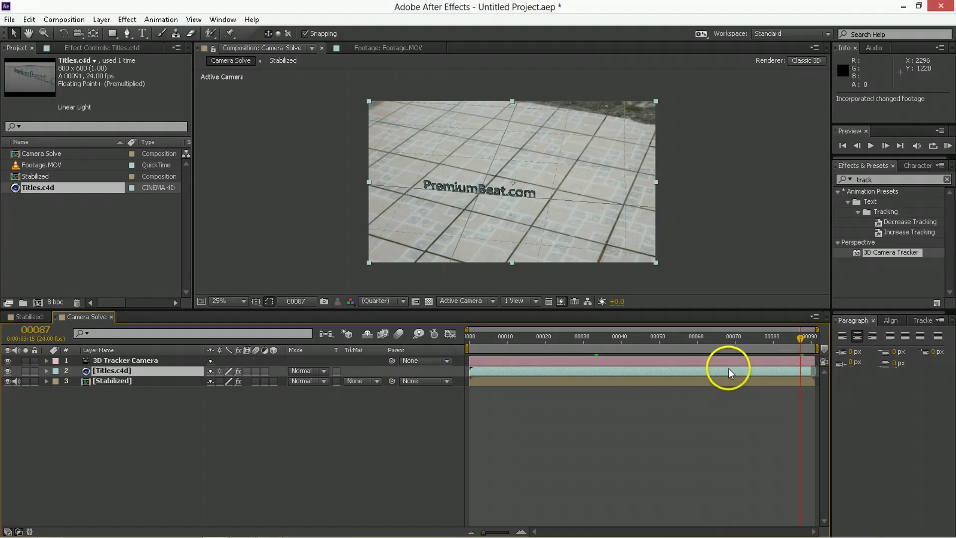
- Check the updated PremiumBeat.com text at frame 30 and resume playback
click(583, 343)
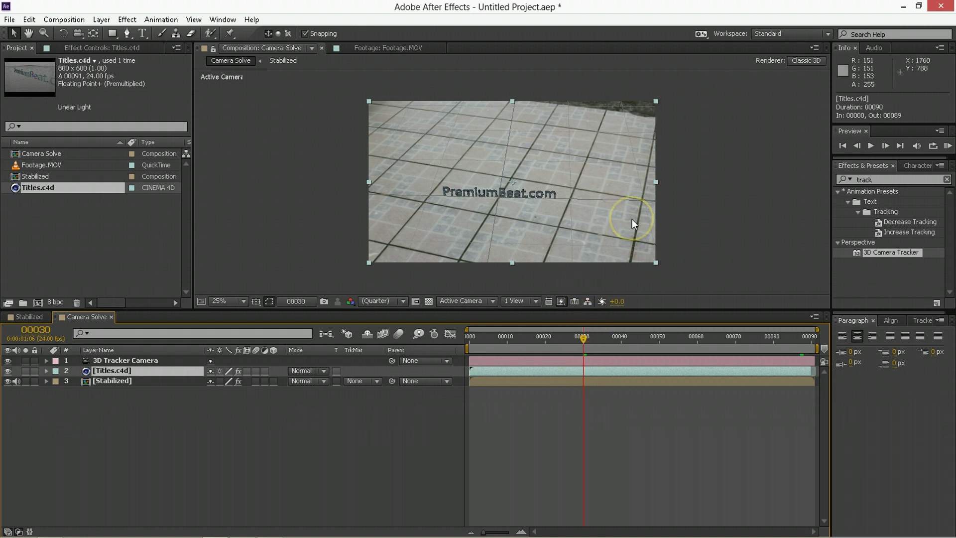
click(507, 238)
key(space)
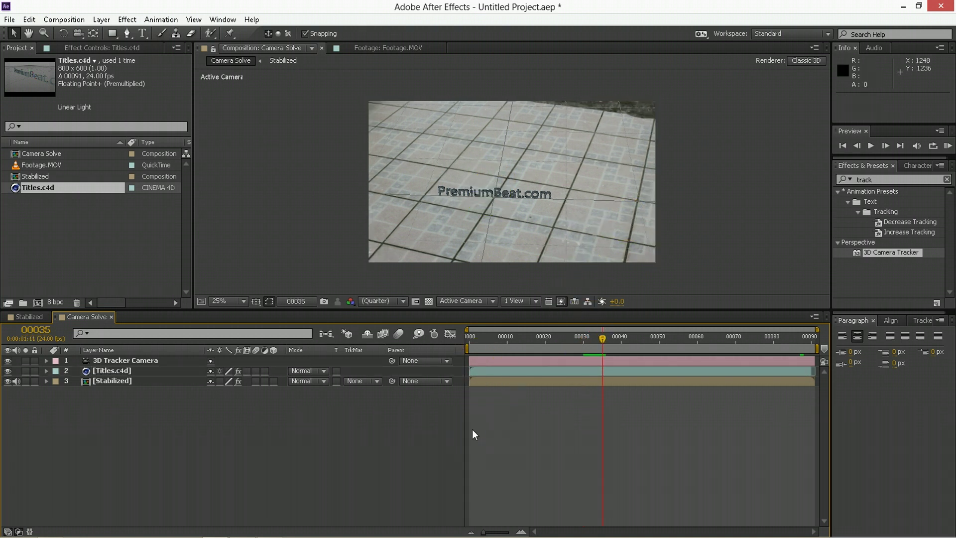